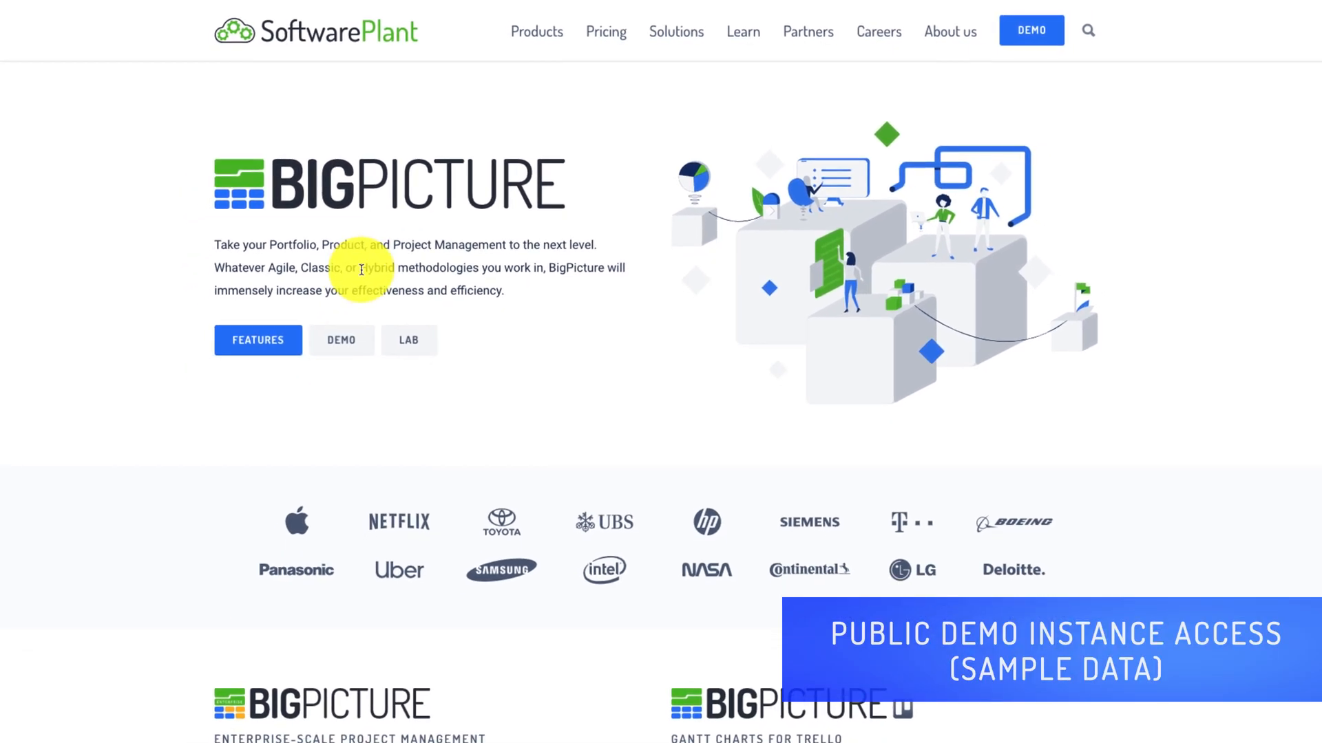
# Step: Open BigPicture's public demo app from the SoftwarePlant site and dismiss the important notice
pyautogui.click(331, 352)
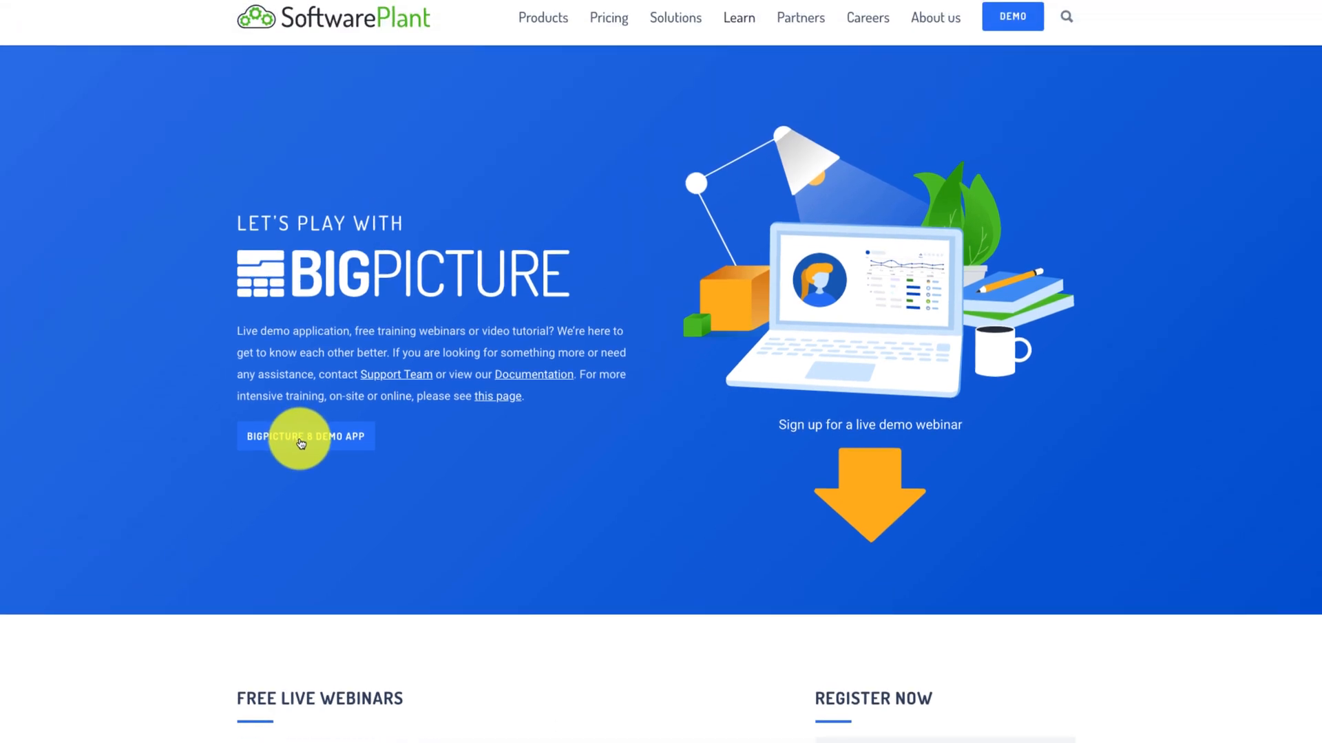
pyautogui.click(301, 443)
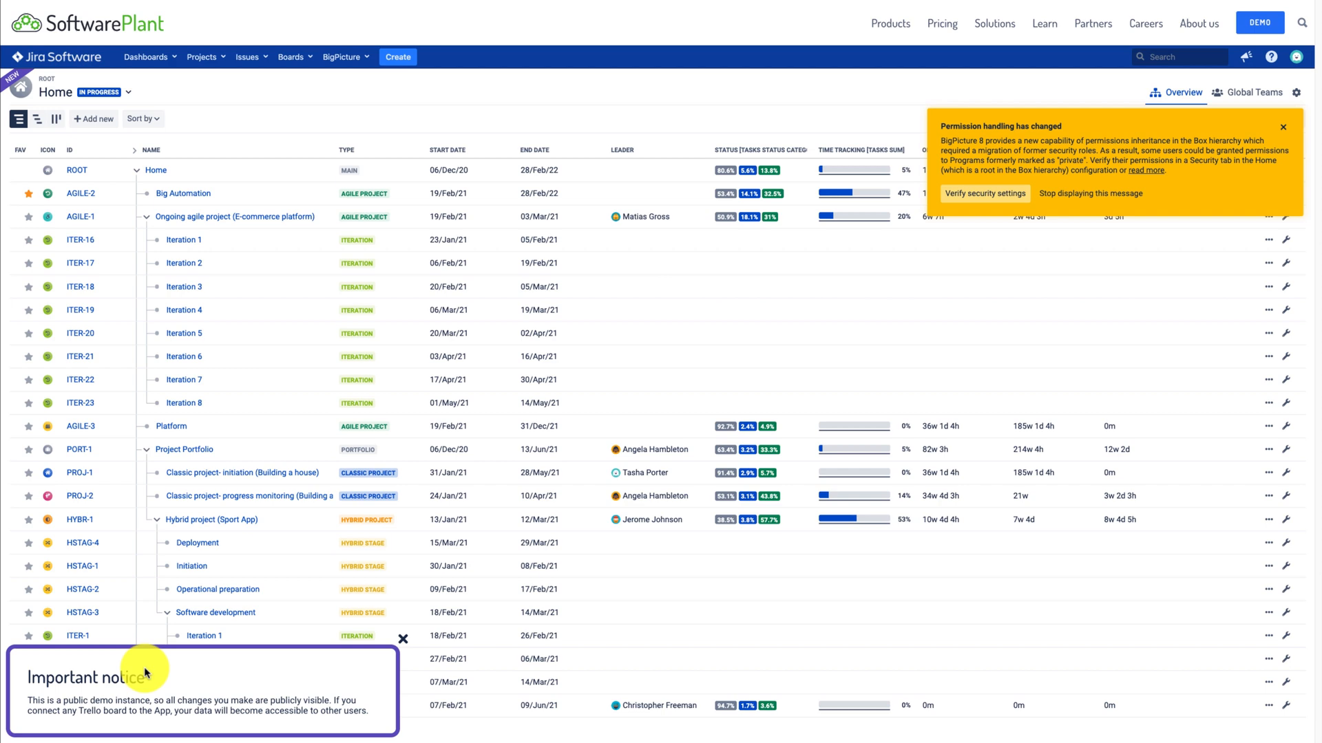
pyautogui.click(144, 670)
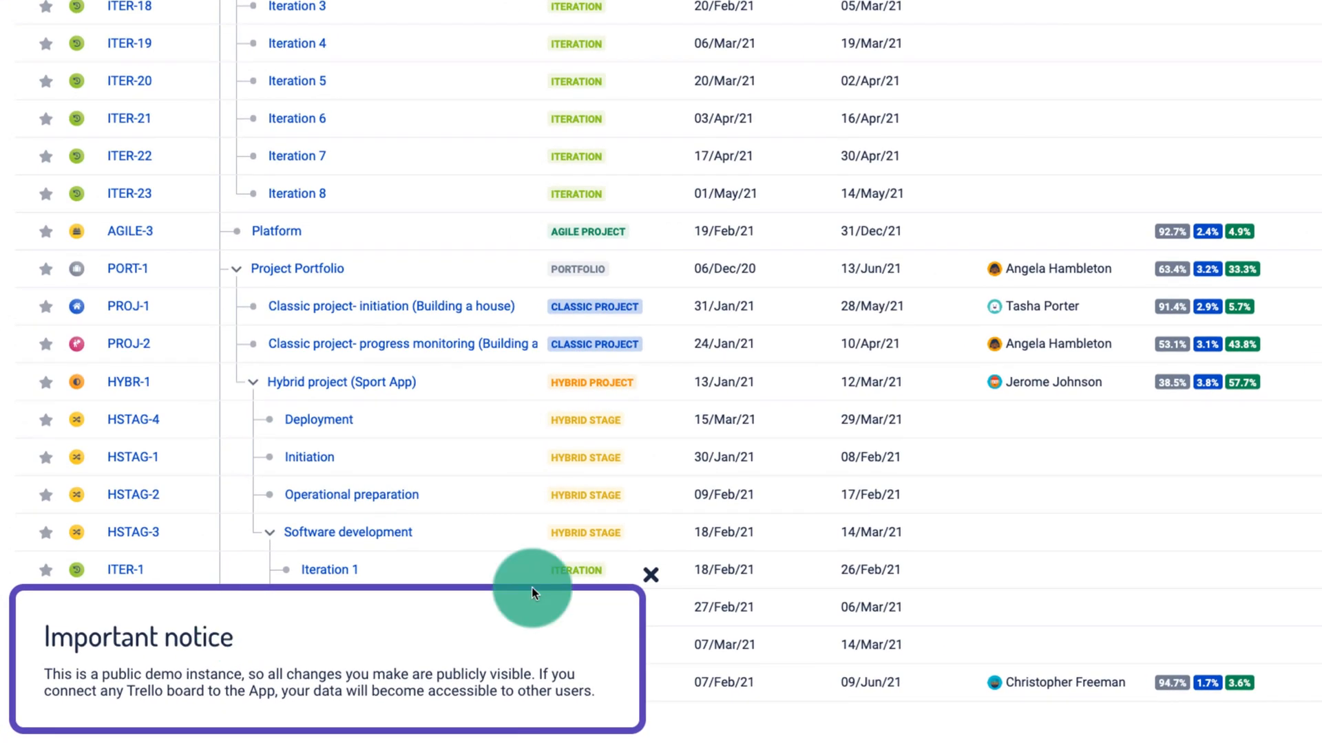
pyautogui.click(648, 576)
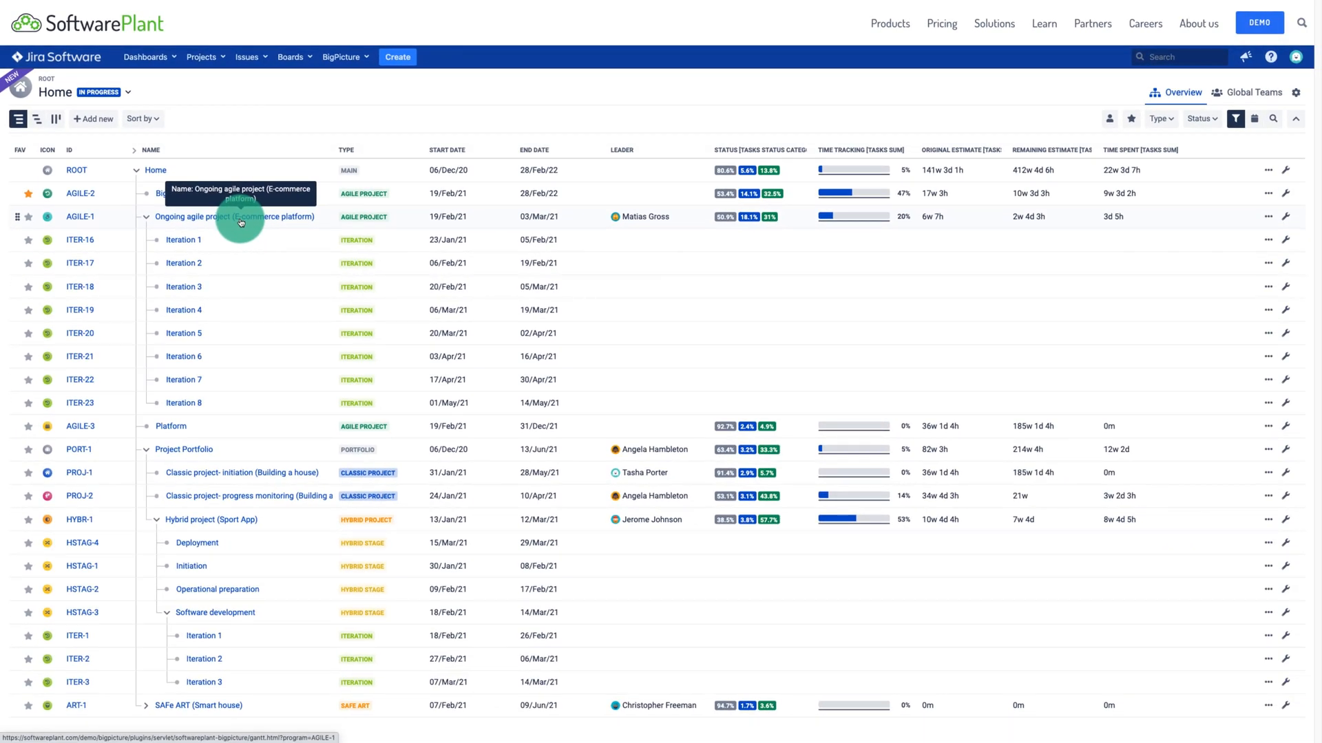
# Step: Open the Ongoing agile project (E-commerce platform) and bring up the task scope definition in its box configuration
pyautogui.click(241, 219)
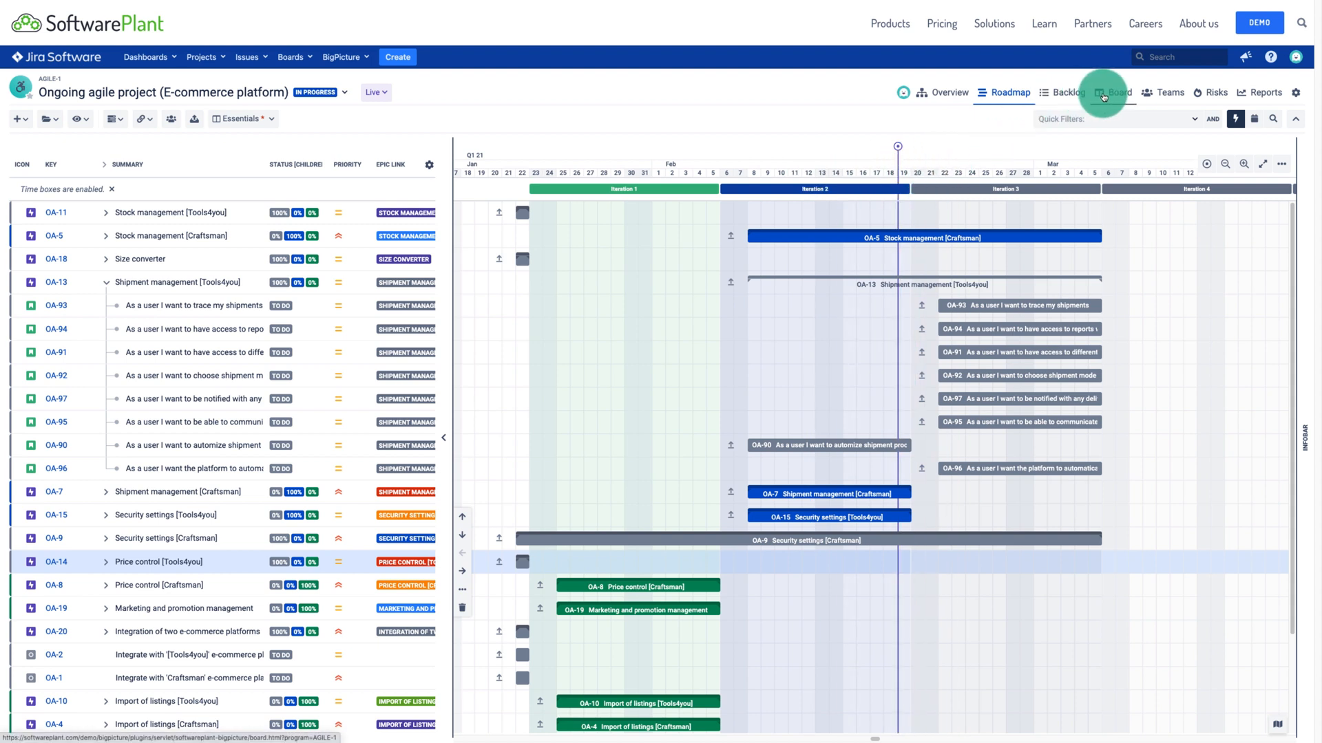
pyautogui.click(1295, 93)
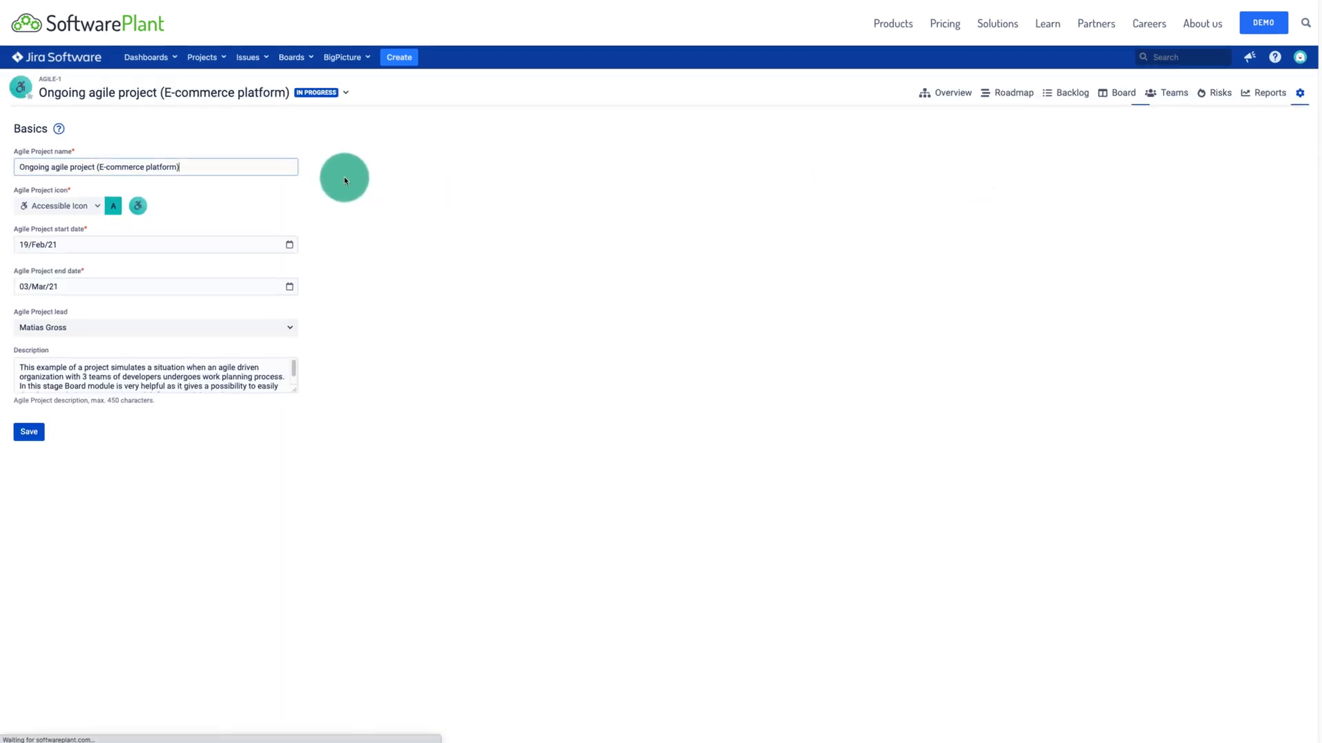
pyautogui.click(88, 170)
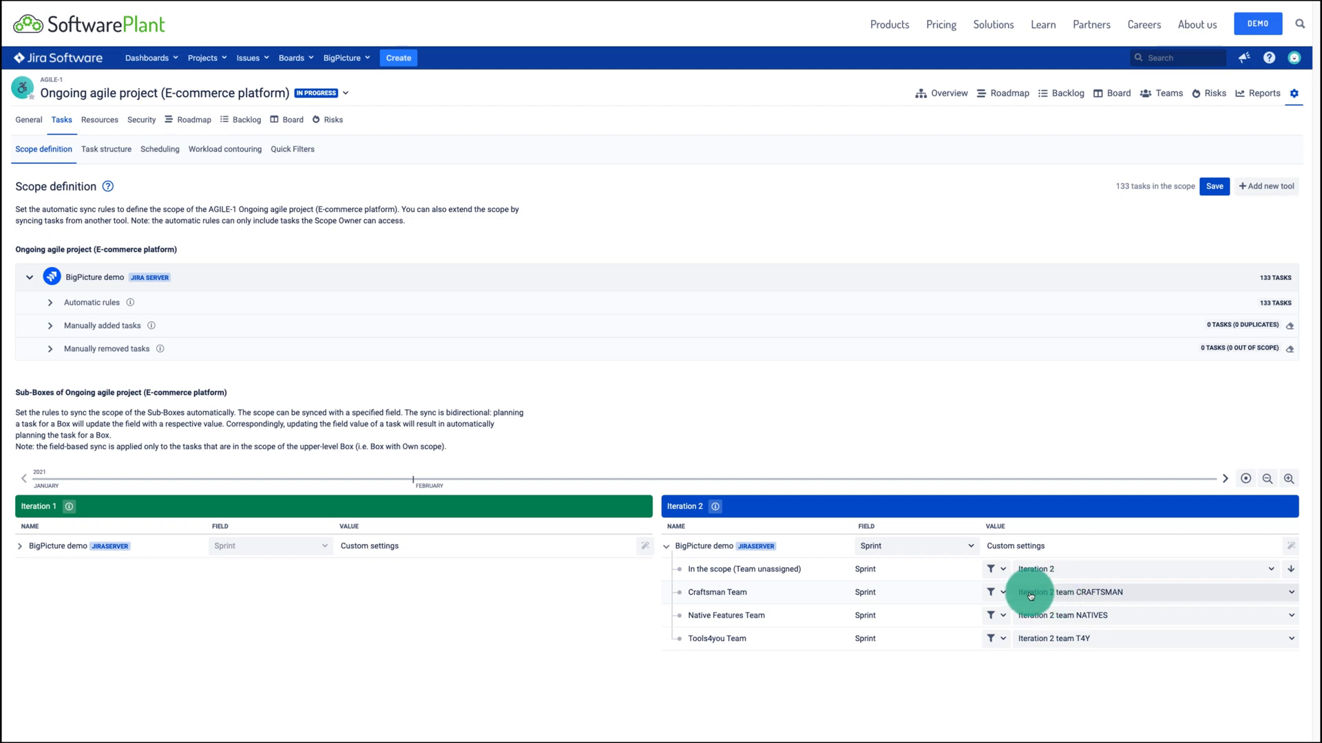
# Step: Examine the sub-box synchronization settings from Iteration 2 through Iteration 8, including the next timebox template option and Iteration 8's team values
pyautogui.moveTo(1012, 593)
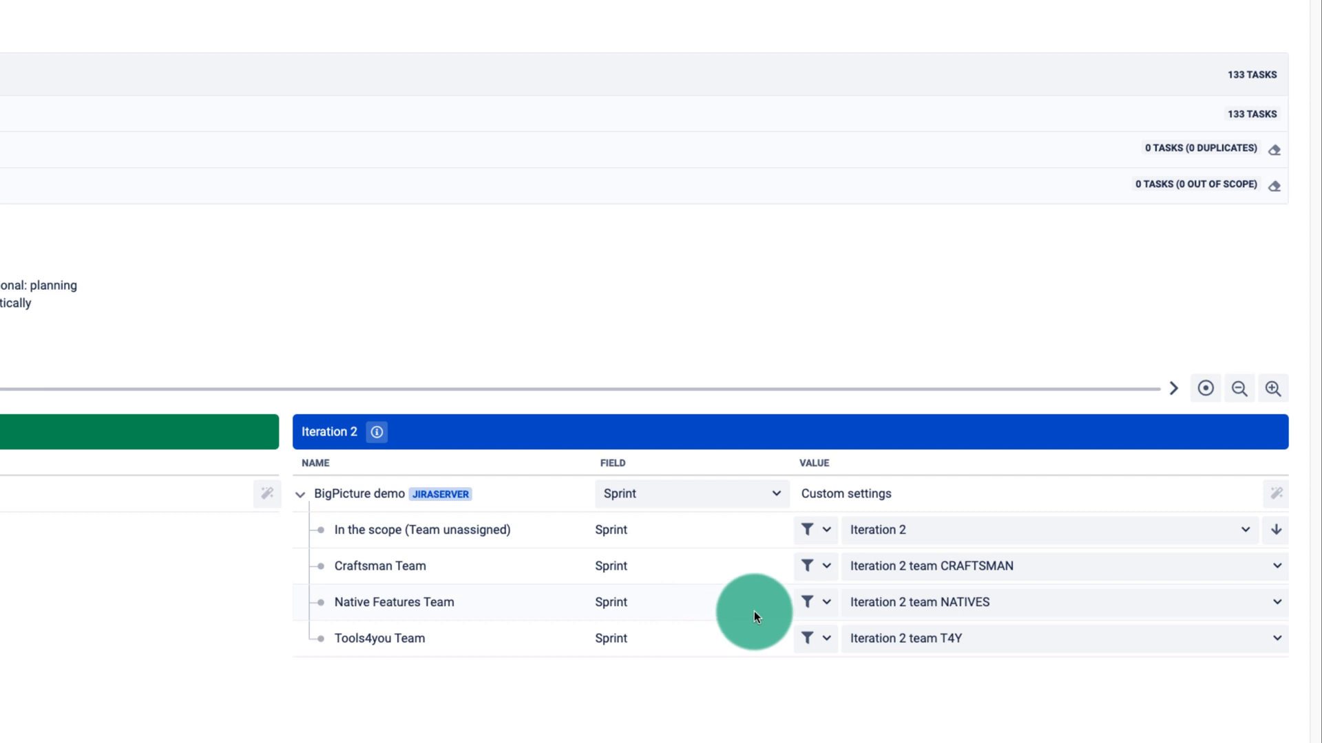
pyautogui.click(1173, 388)
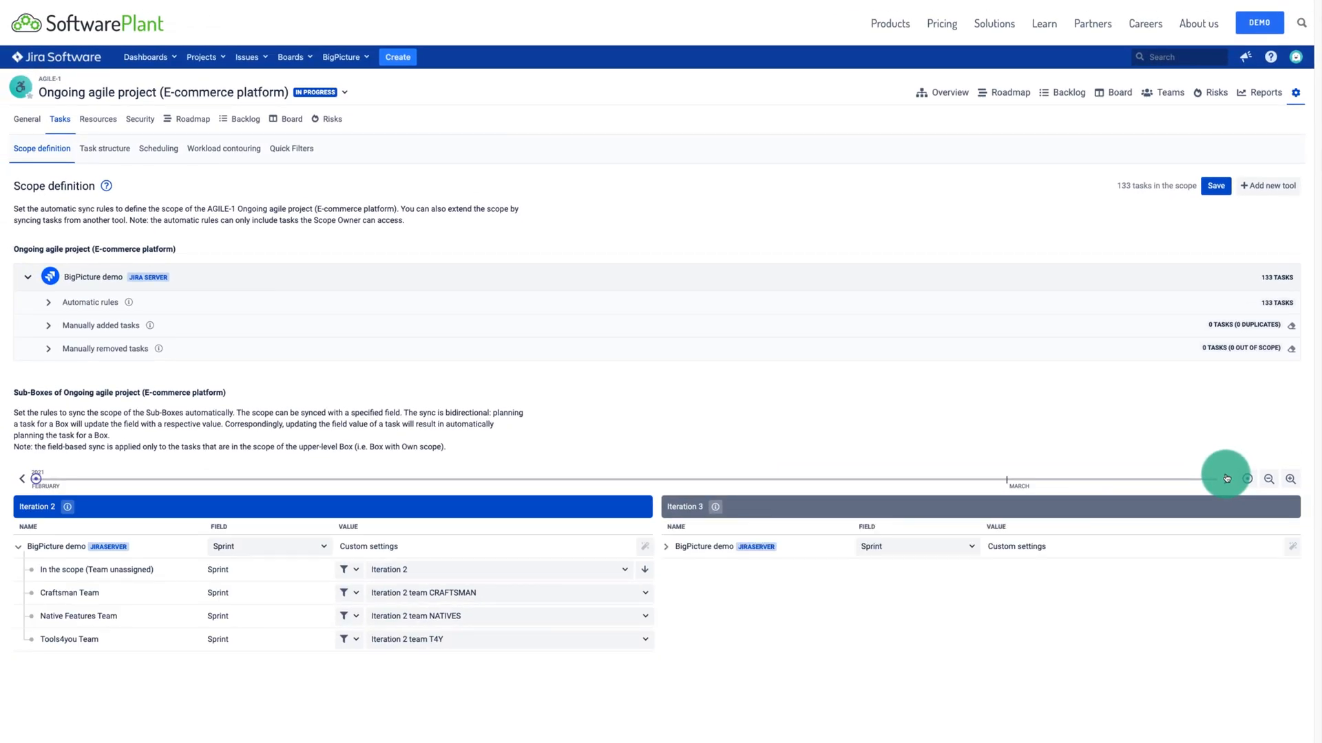
pyautogui.click(1227, 479)
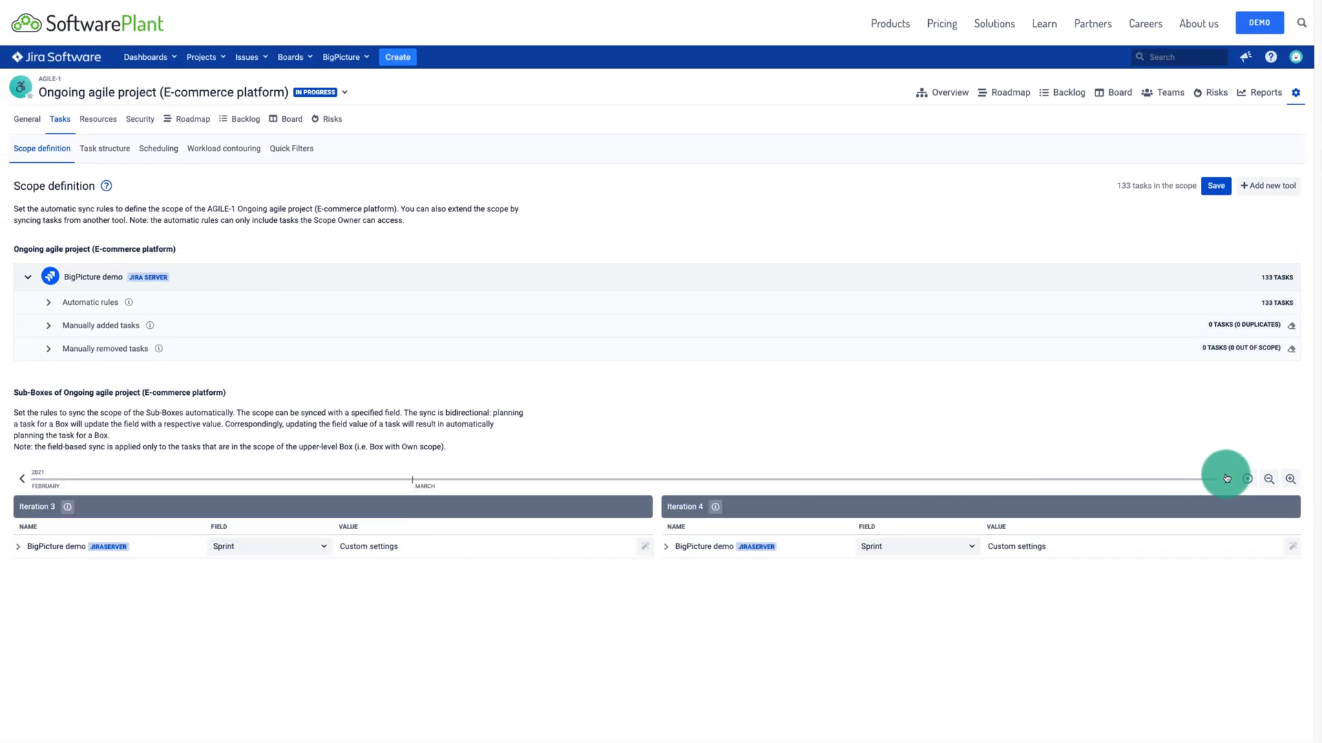
pyautogui.click(1227, 478)
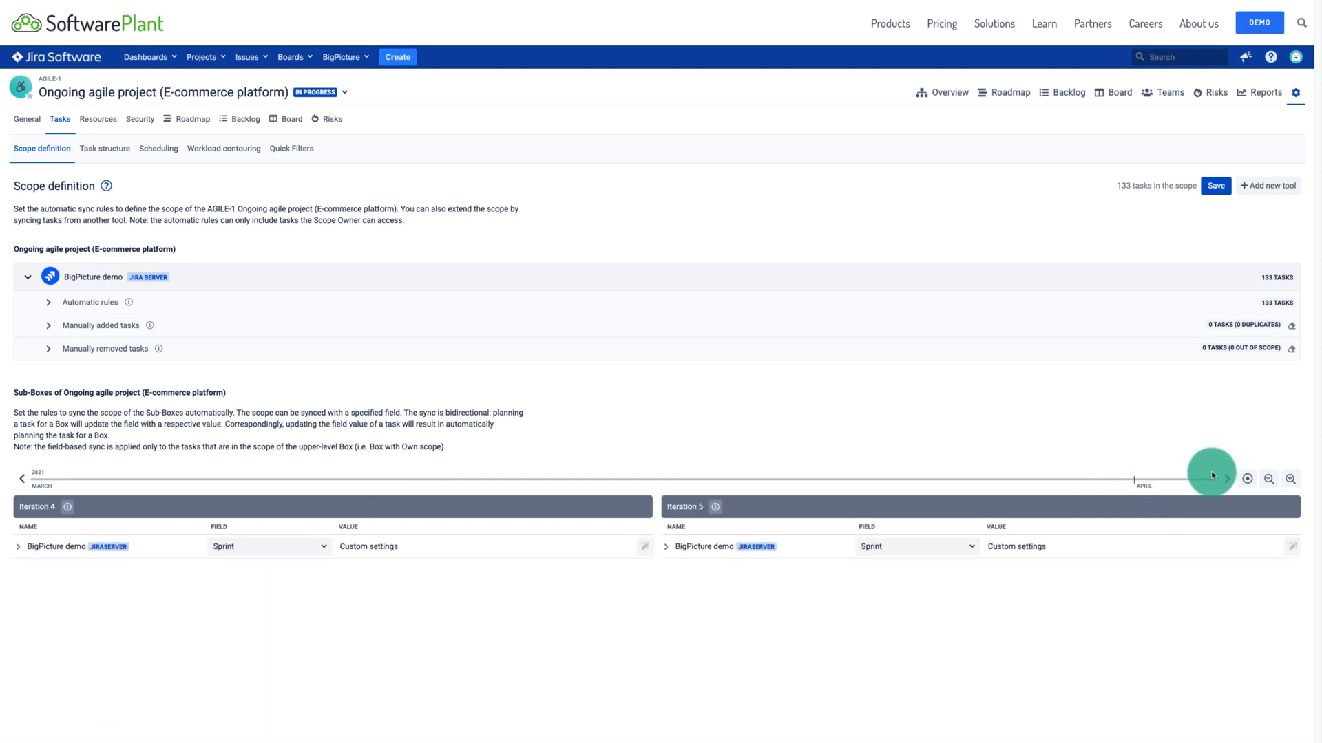
pyautogui.click(1227, 480)
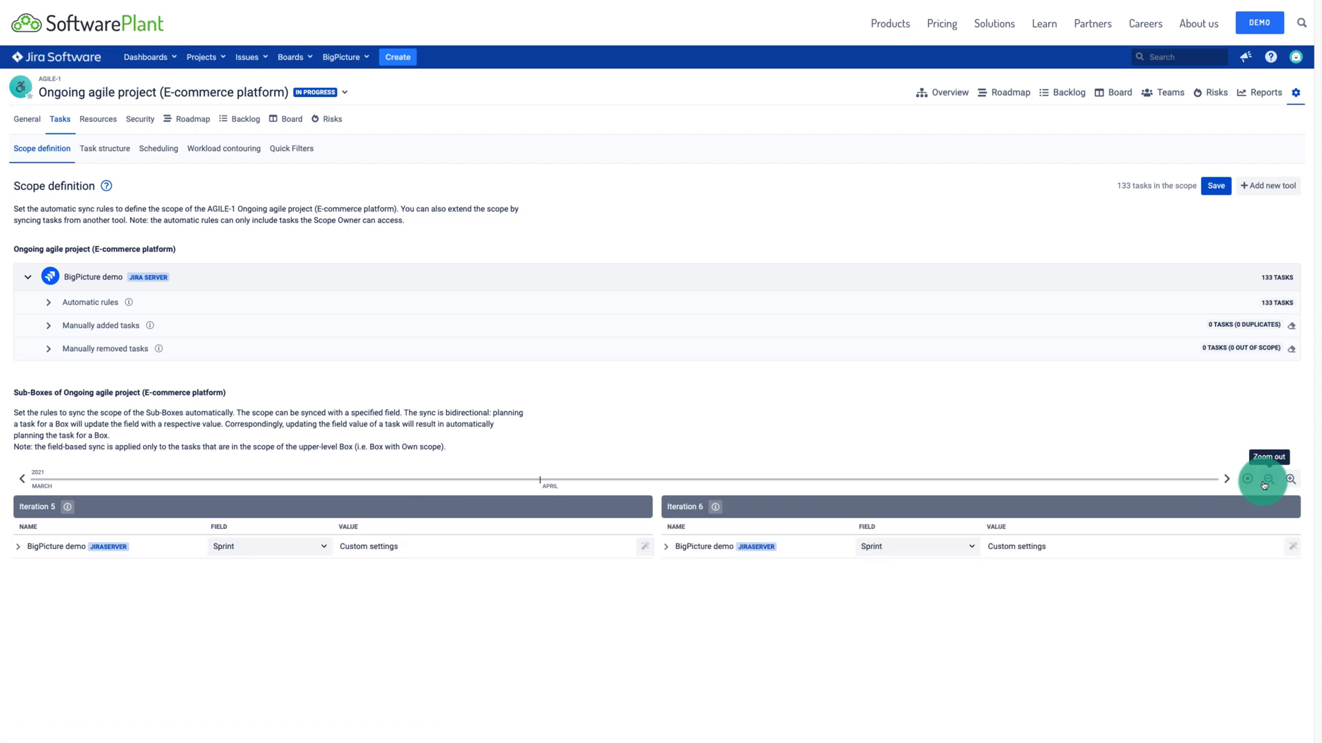
pyautogui.click(1265, 481)
pyautogui.click(1265, 481)
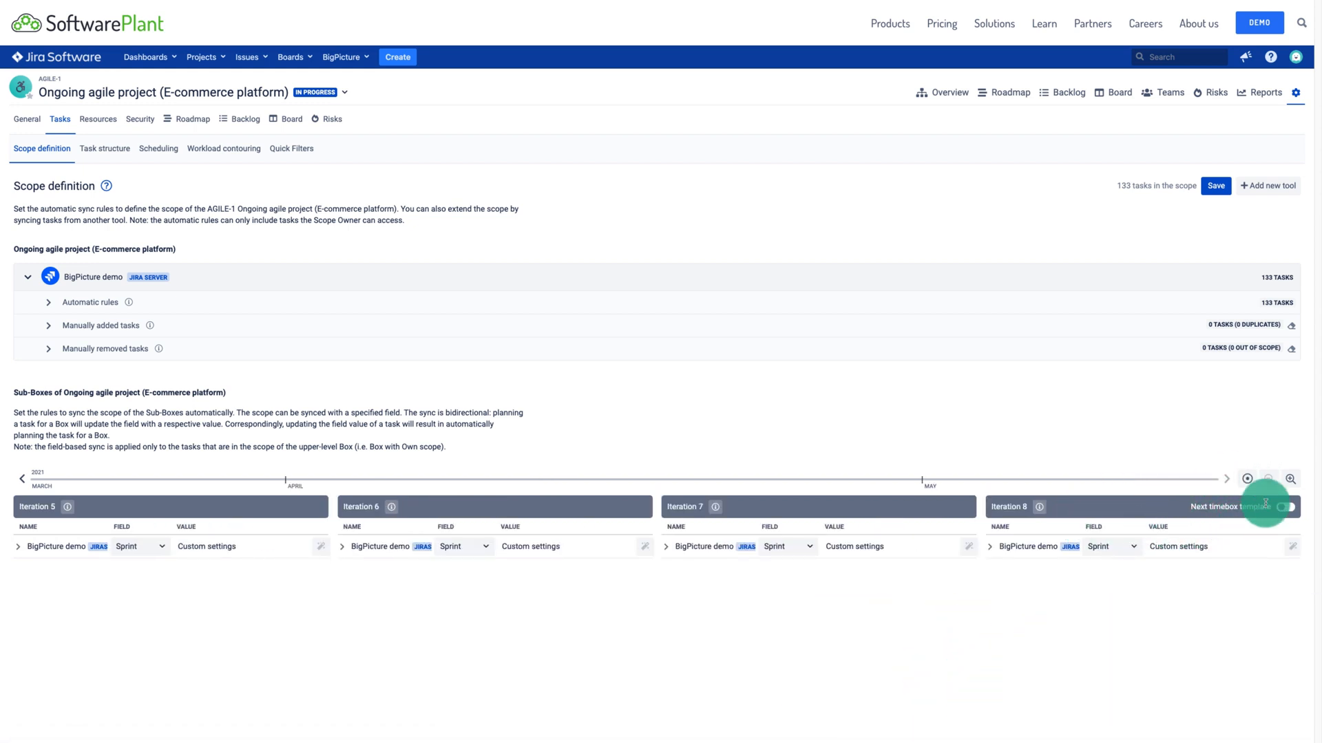
pyautogui.moveTo(1273, 508)
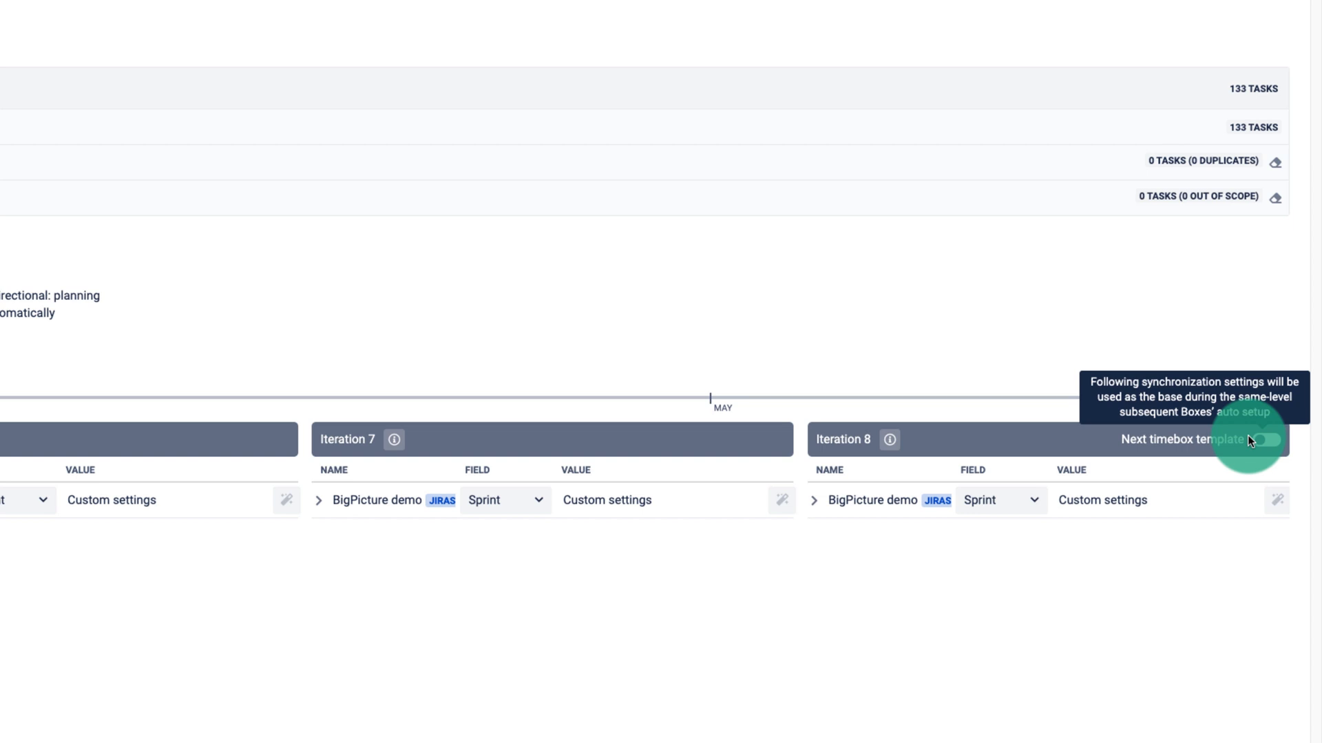
pyautogui.click(812, 501)
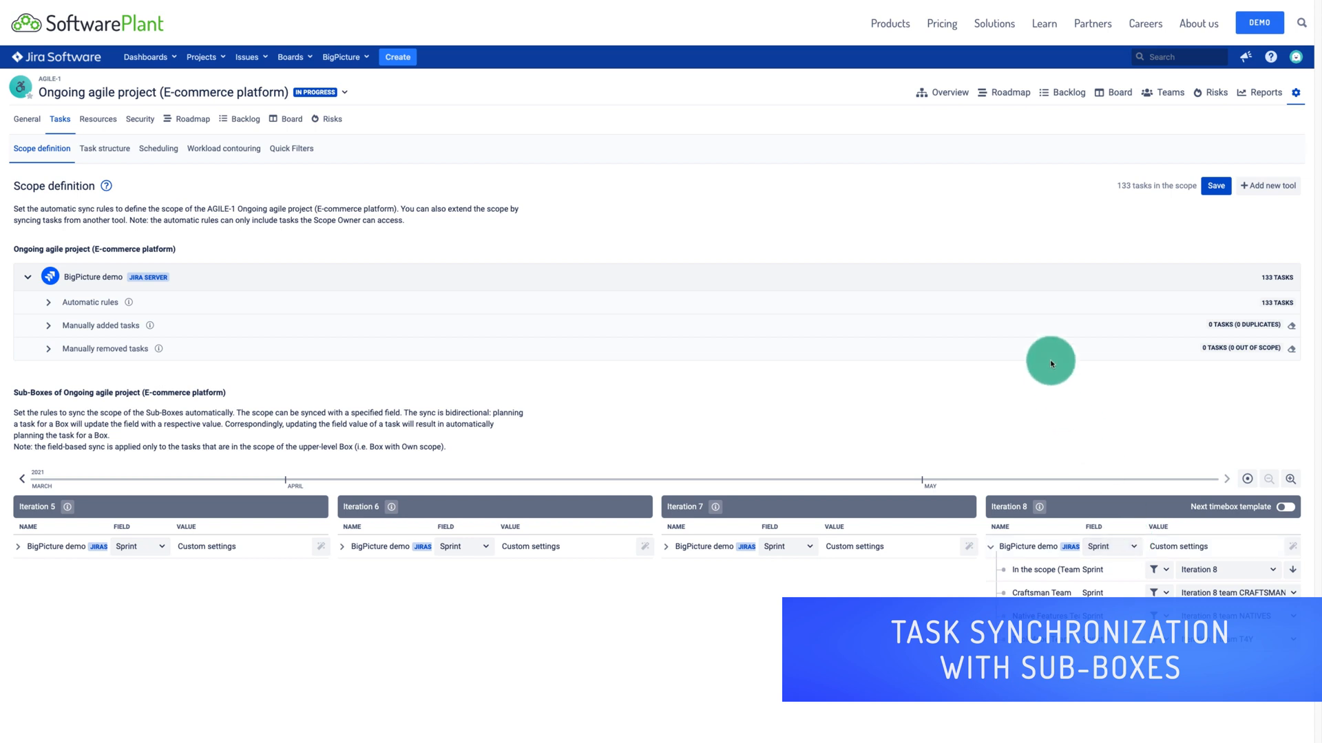
# Step: On the project's board, move the Craftsman Team's task OA-34 from Iteration 2 to Iteration 4
pyautogui.click(1118, 98)
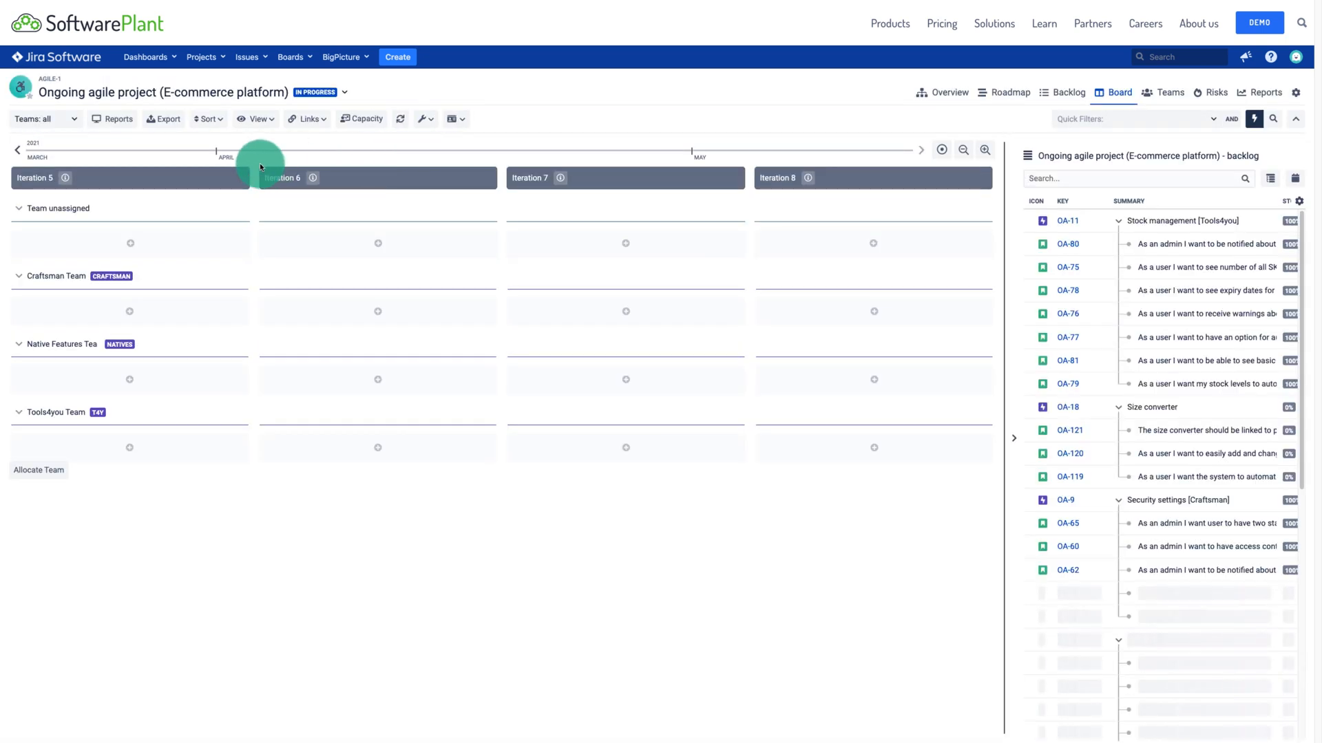
pyautogui.click(18, 152)
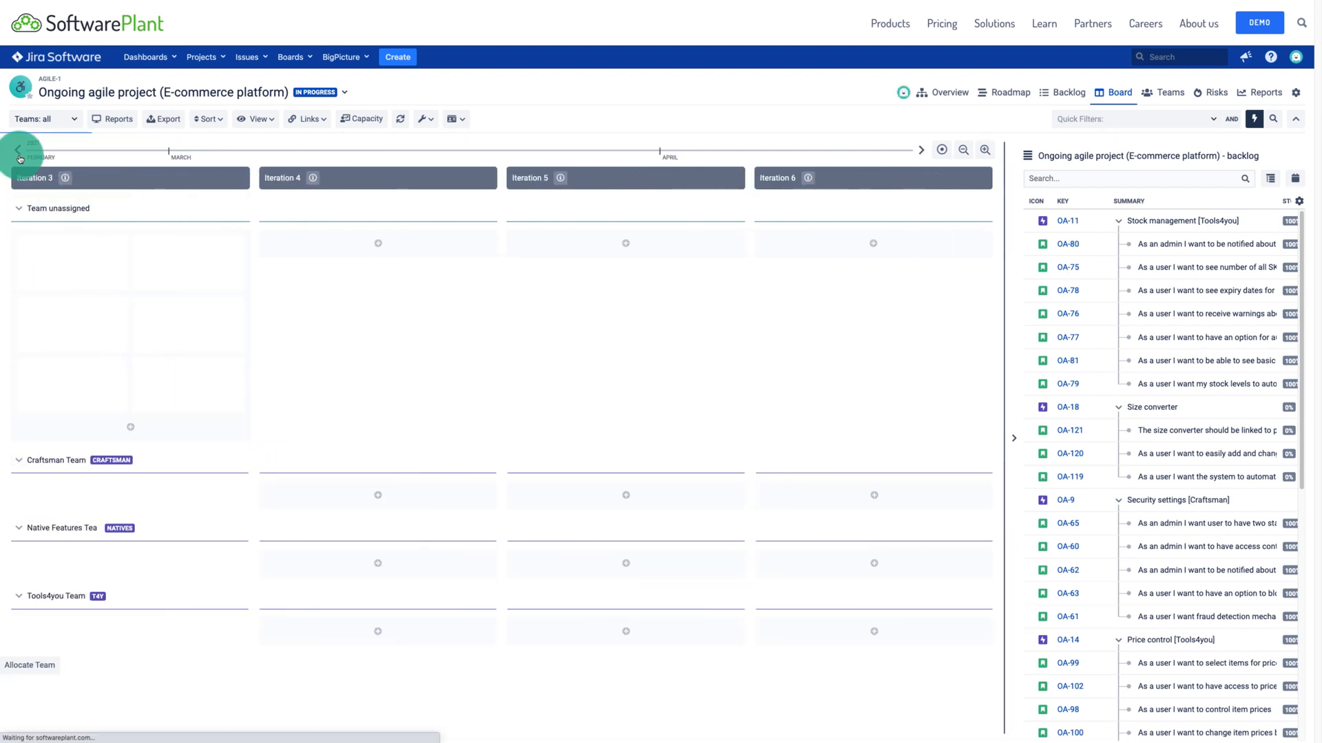
pyautogui.click(18, 153)
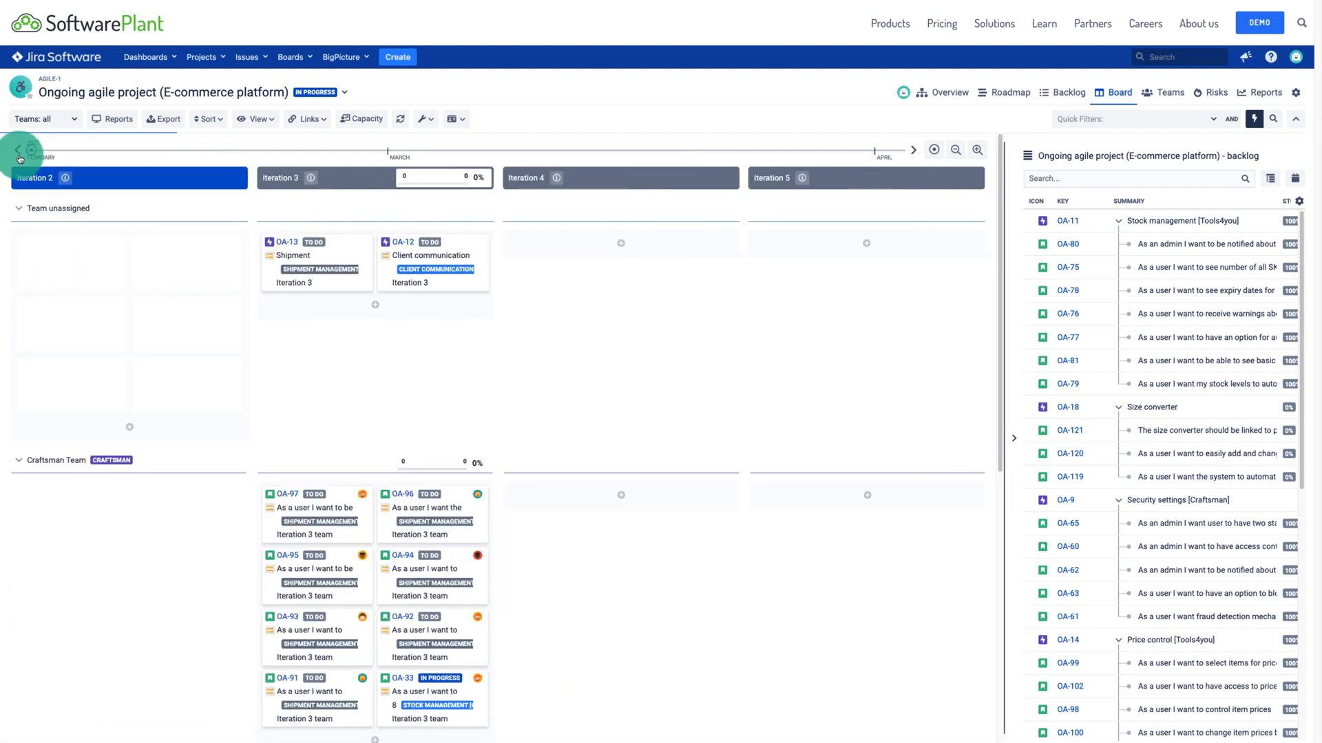
pyautogui.click(20, 151)
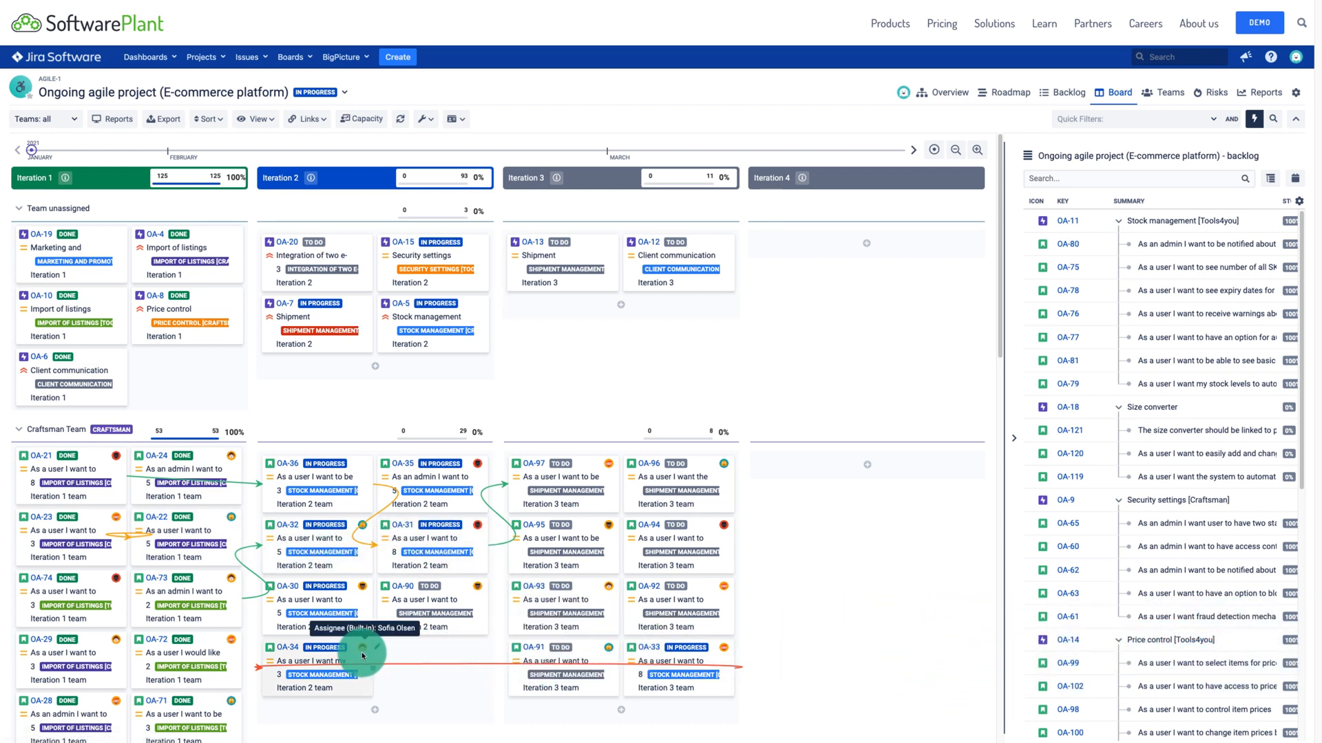
pyautogui.moveTo(358, 656); pyautogui.dragTo(844, 507)
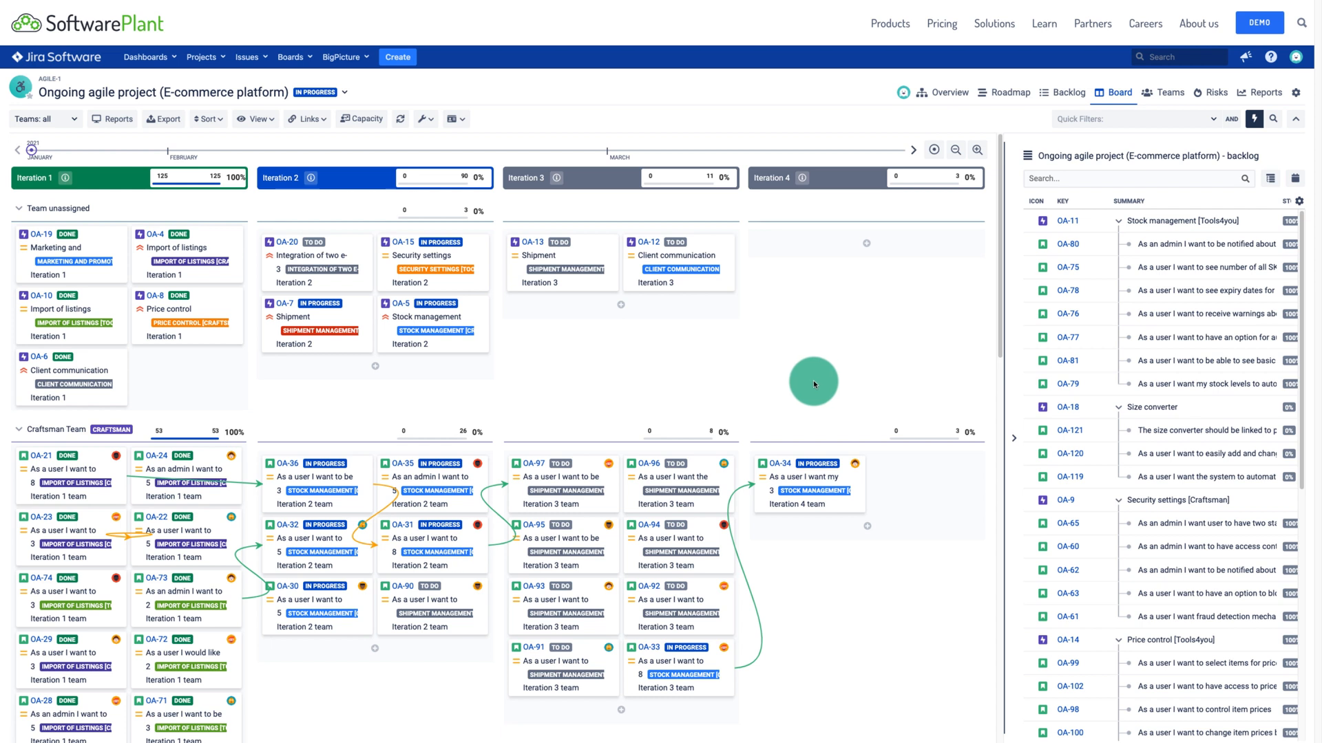
# Step: Inspect the task period alignment options in the details of Iteration 3 and Iteration 4
pyautogui.click(588, 496)
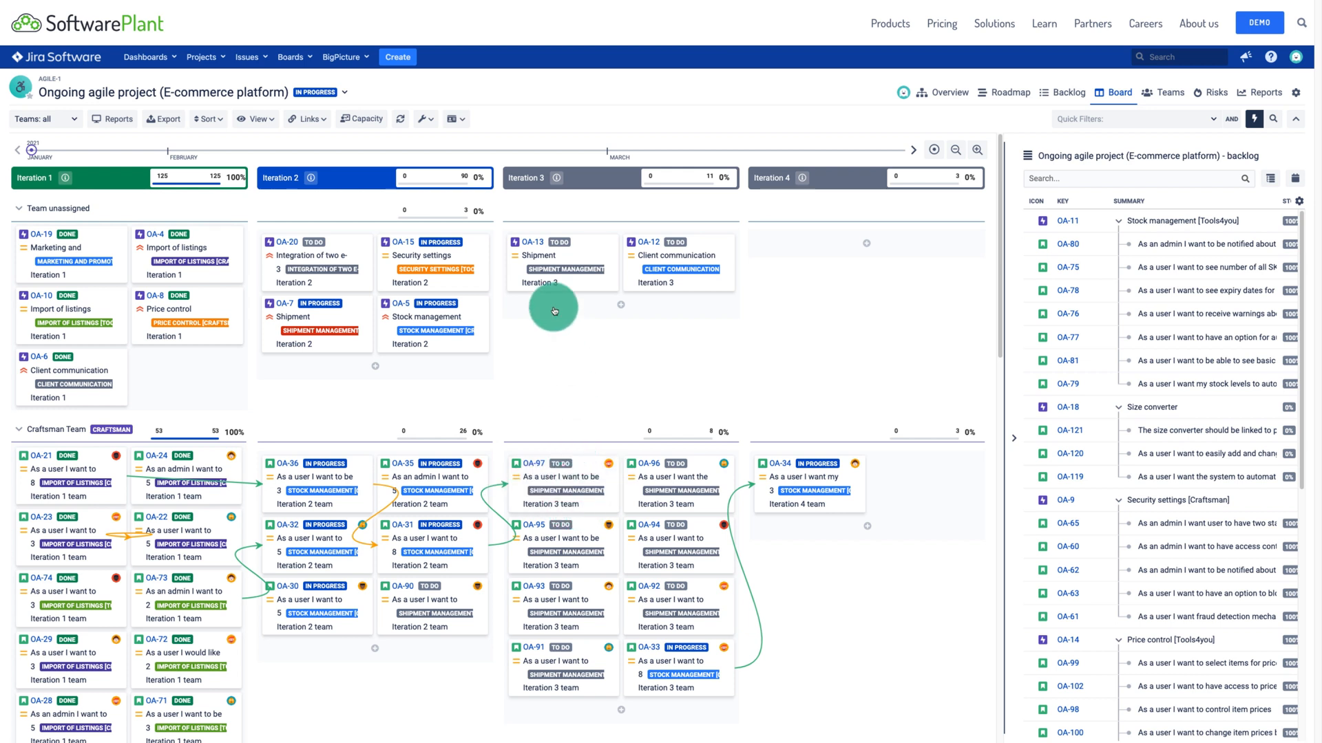
pyautogui.moveTo(558, 182)
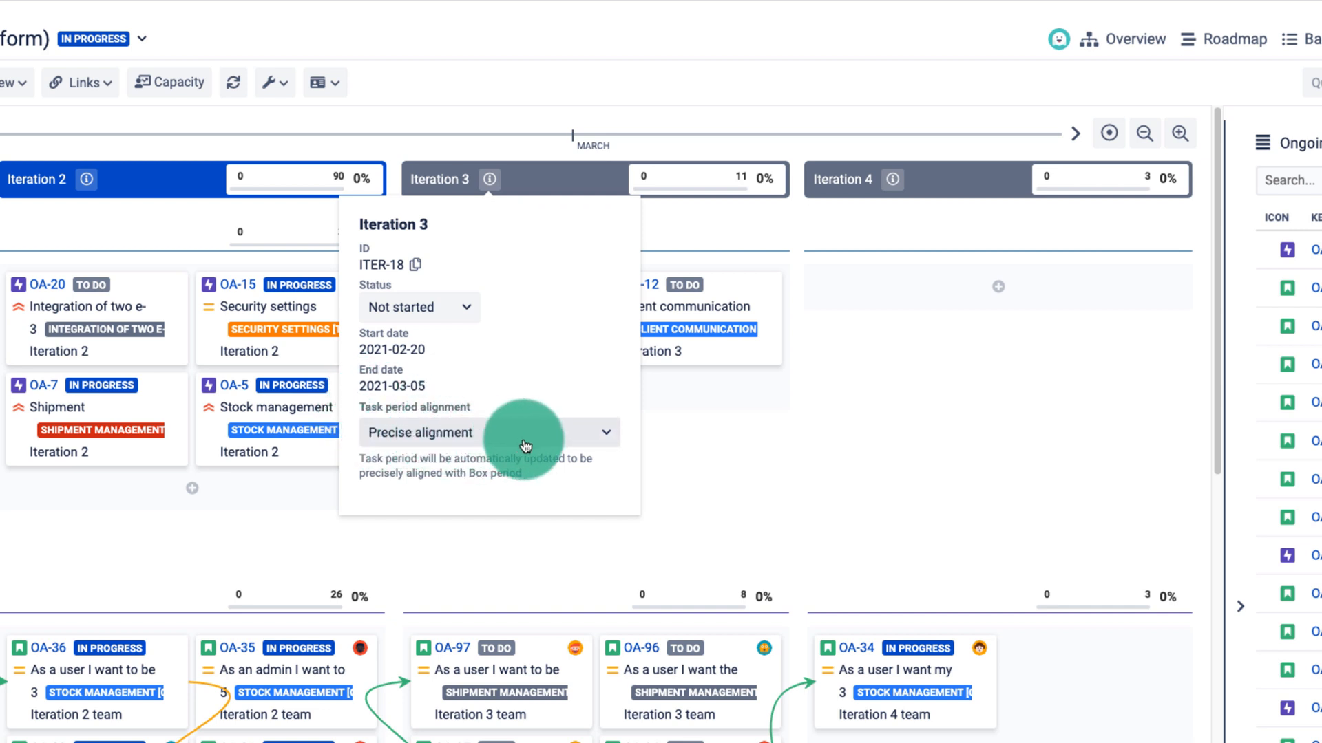
pyautogui.click(596, 441)
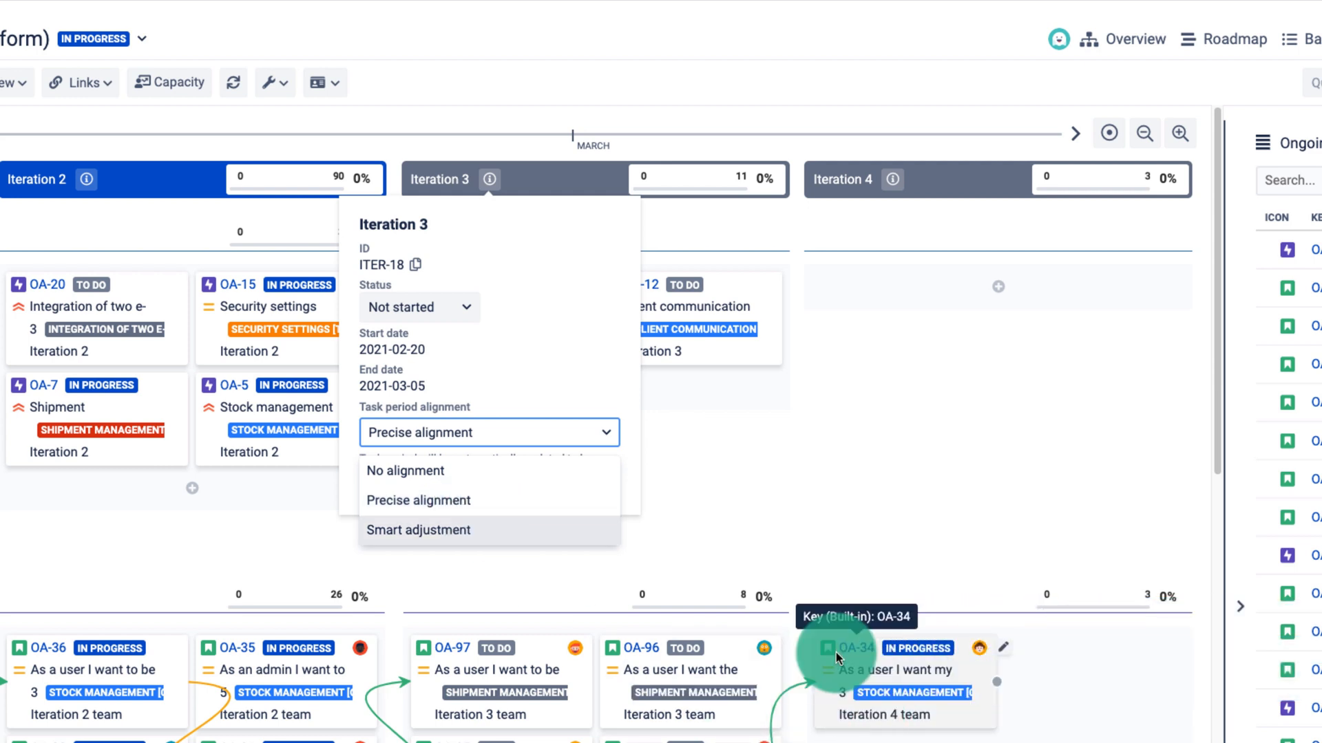
pyautogui.click(892, 179)
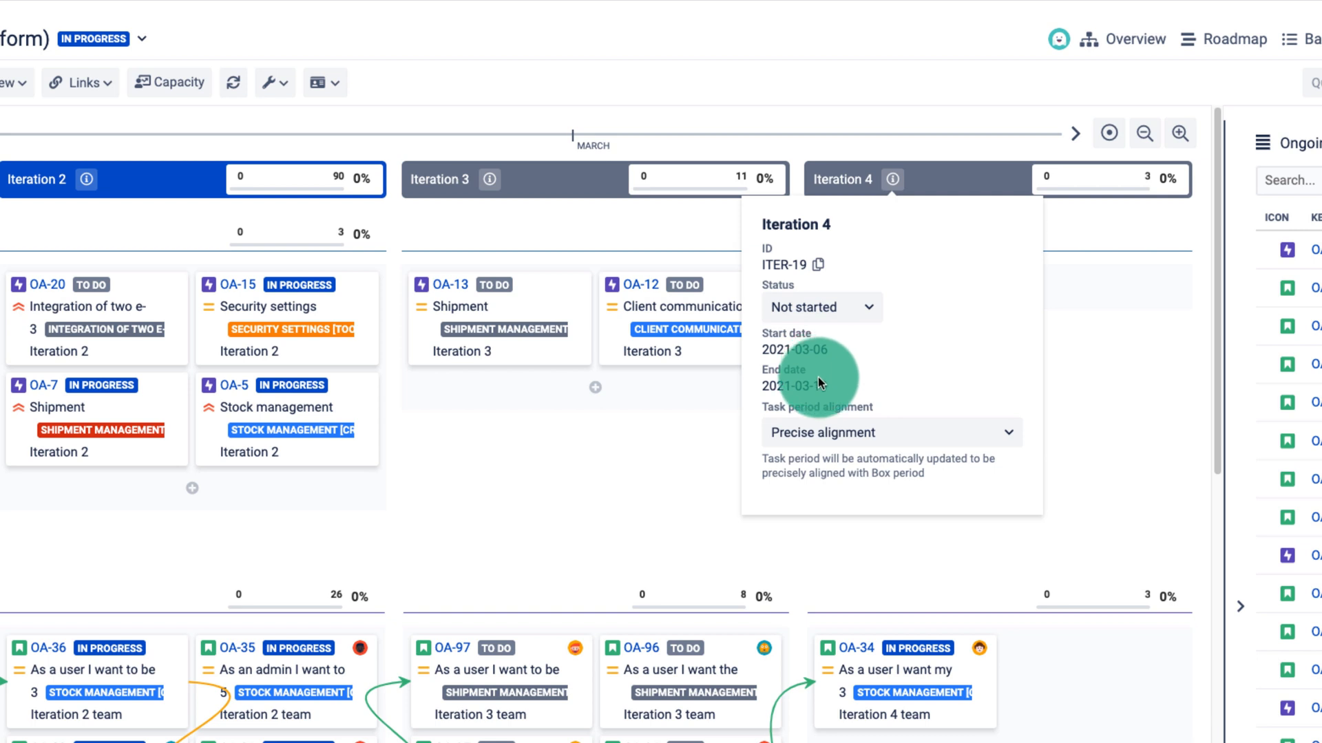
pyautogui.click(824, 432)
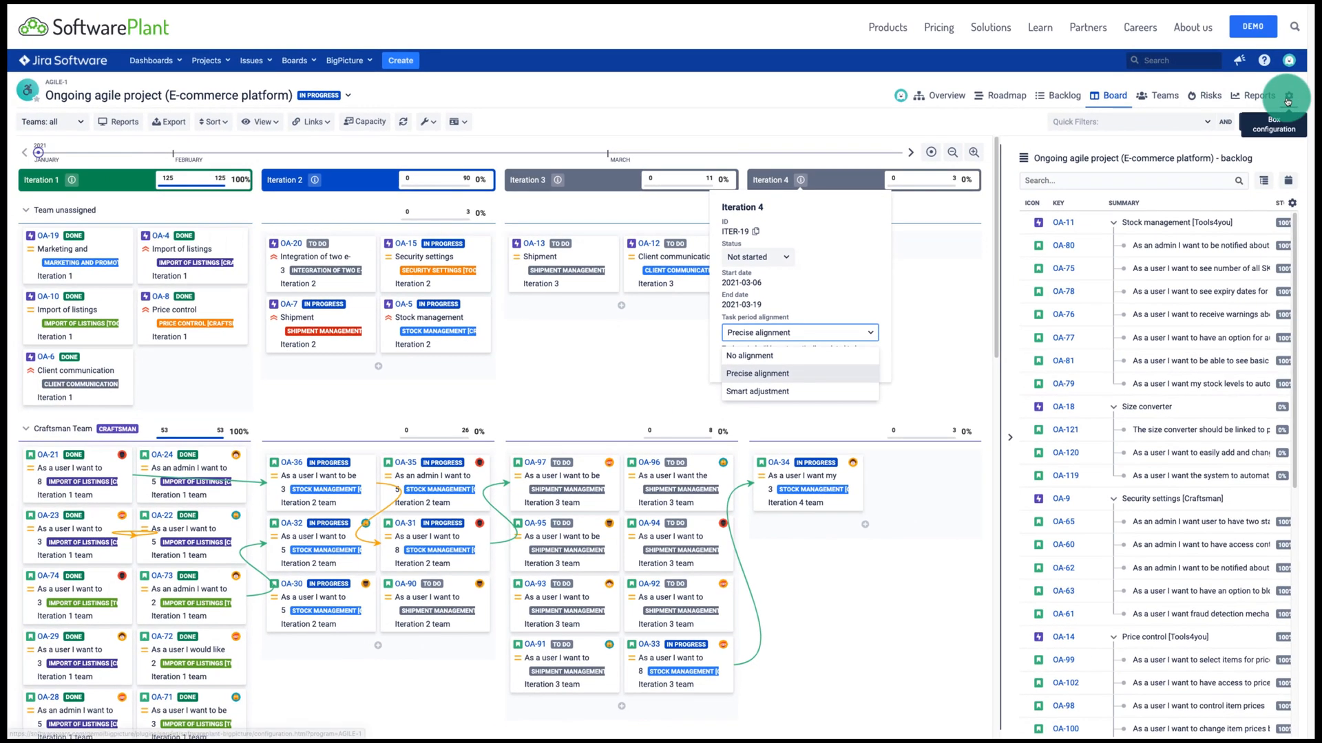
# Step: Open the task scheduling settings in the project's box configuration to review the period mode and task period alignment
pyautogui.click(1287, 100)
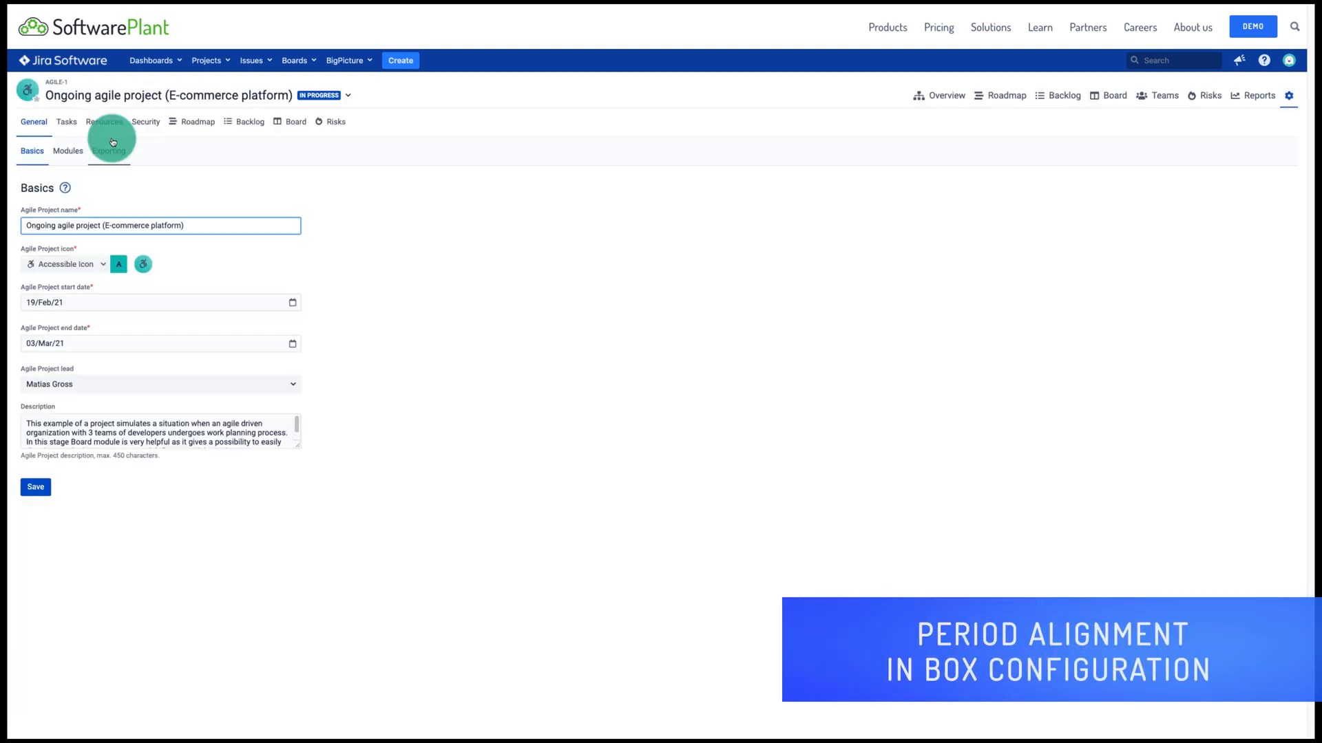
pyautogui.click(66, 122)
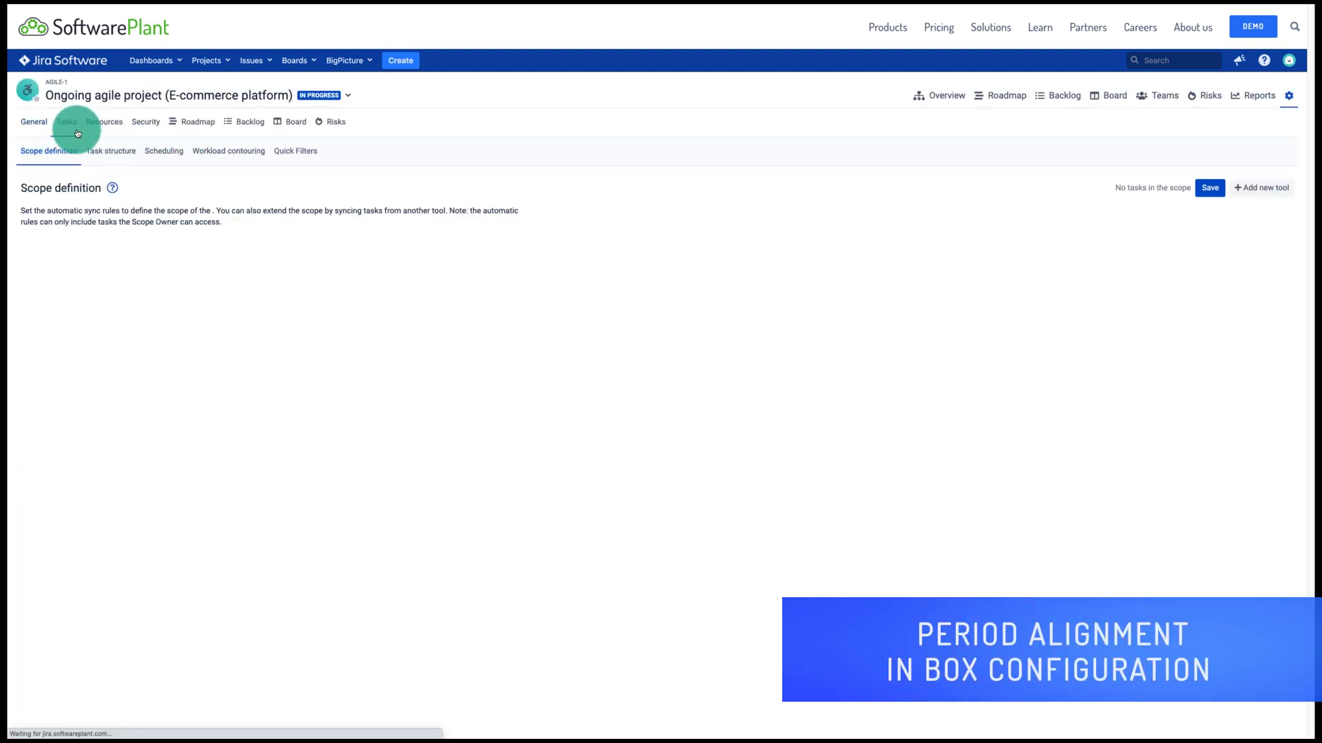
pyautogui.click(168, 153)
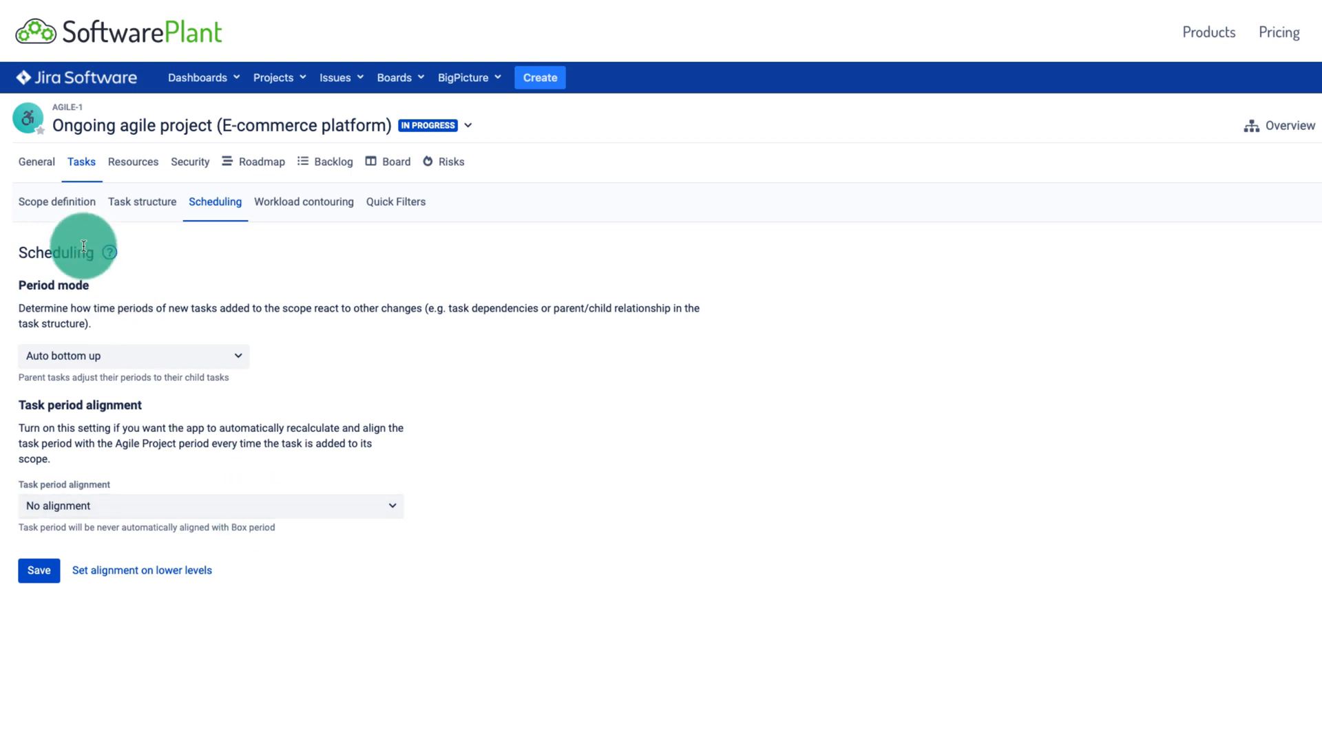
# Step: Review the automatic rules for BigPicture demo in the scope definition and return to the general project settings
pyautogui.click(69, 205)
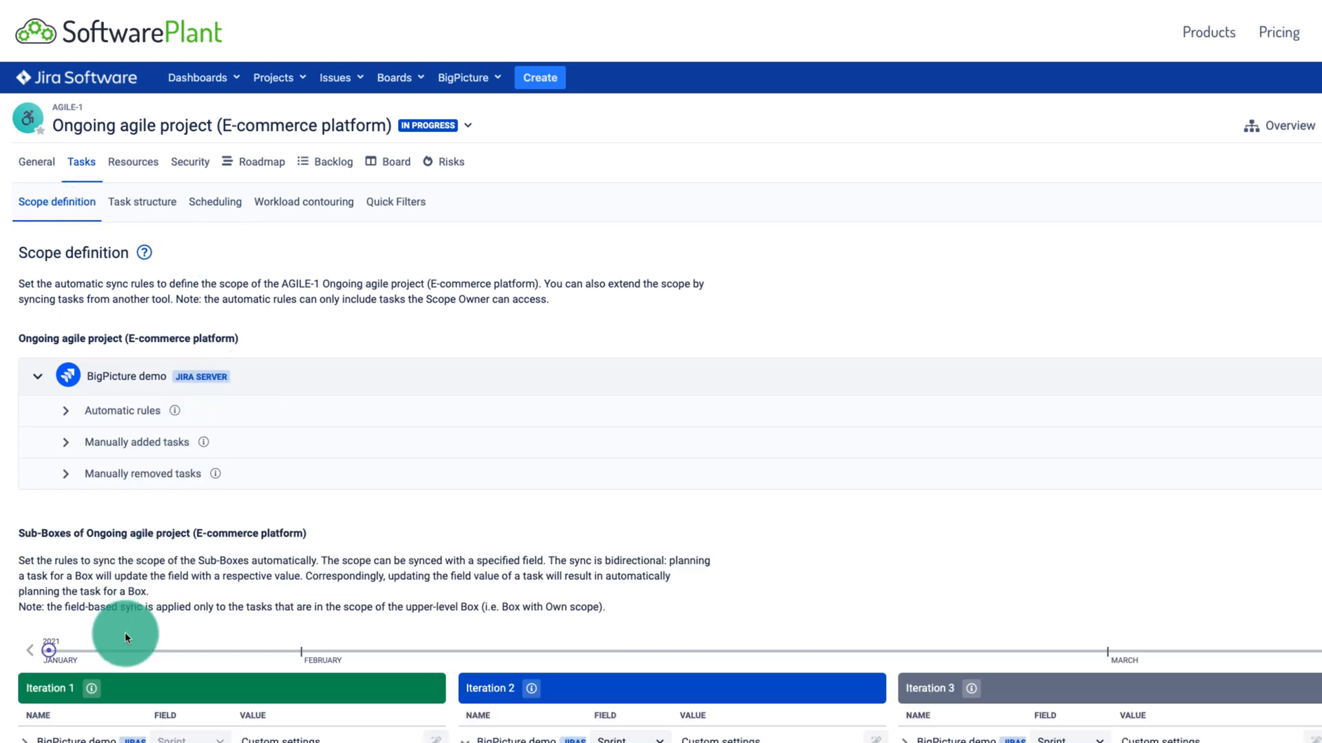
pyautogui.click(68, 410)
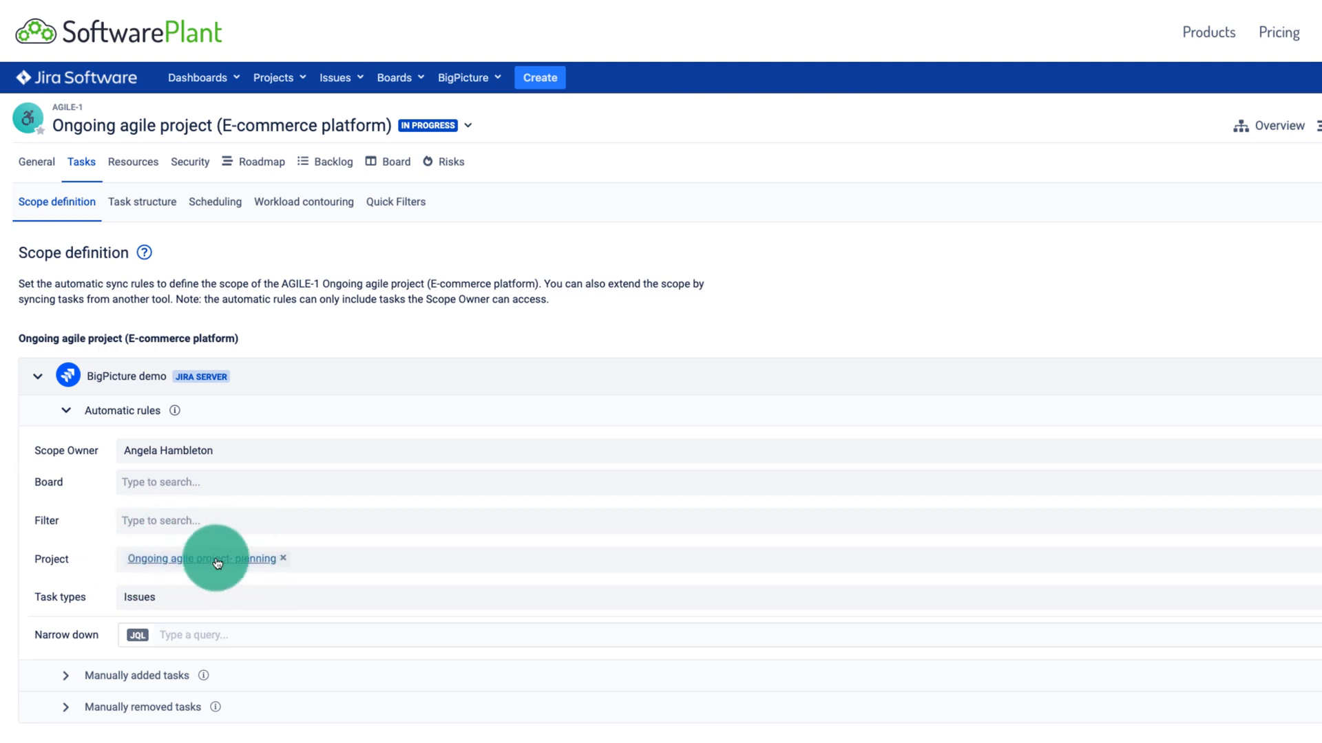
pyautogui.click(41, 162)
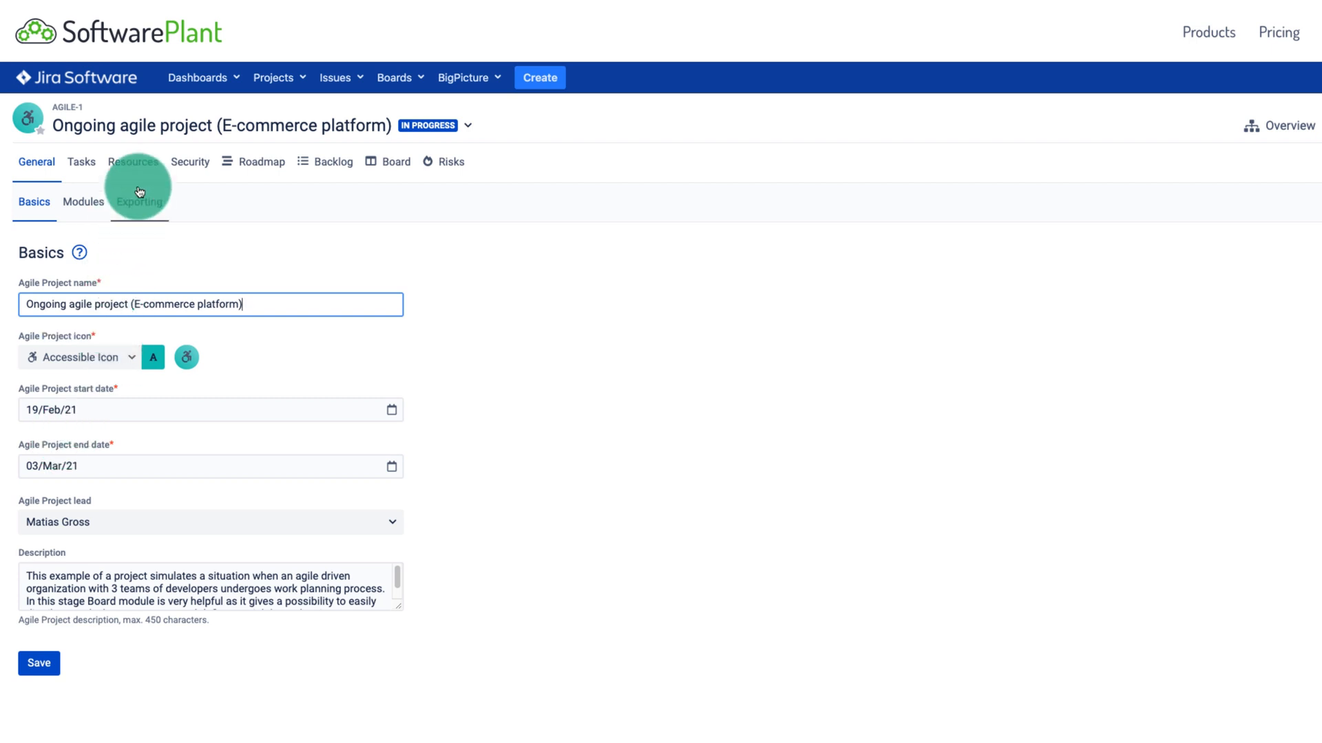
# Step: Review the task period alignment options for the Iteration level in the project's lower-level alignment settings and cancel without updating
pyautogui.click(82, 164)
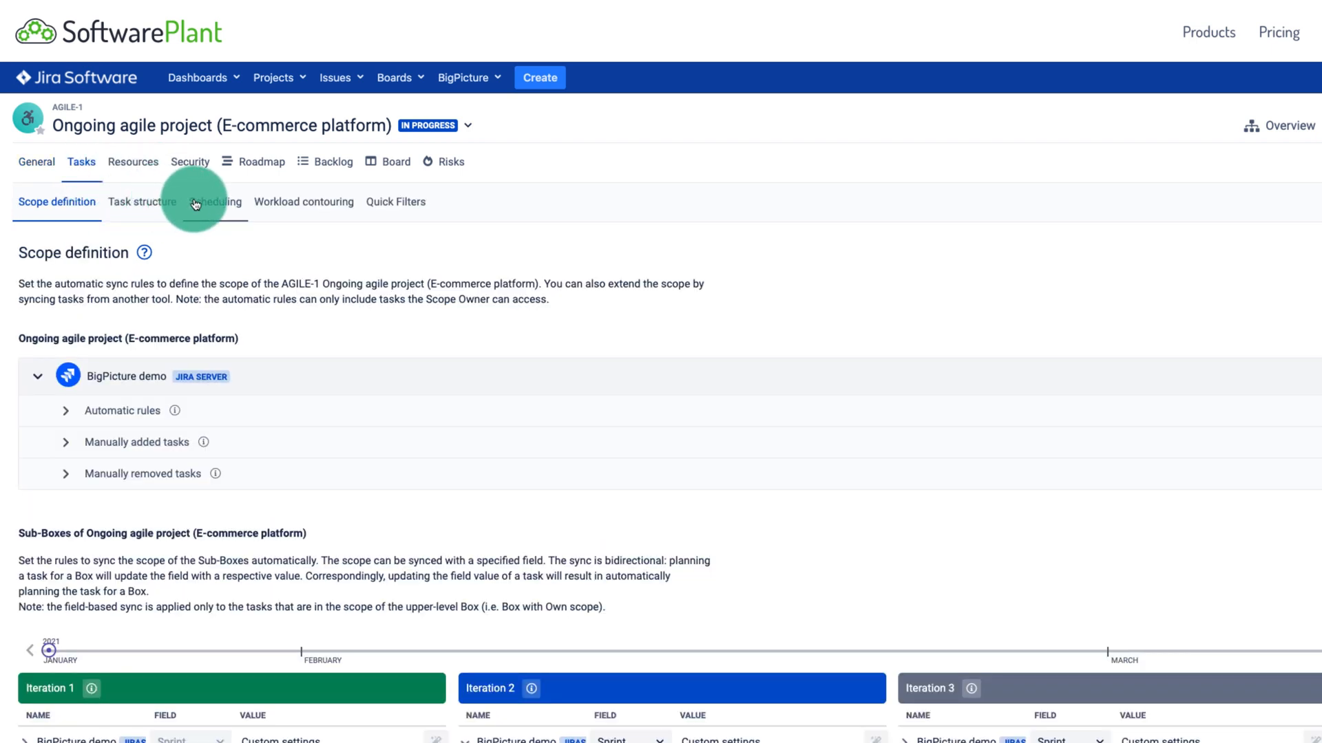
pyautogui.click(199, 208)
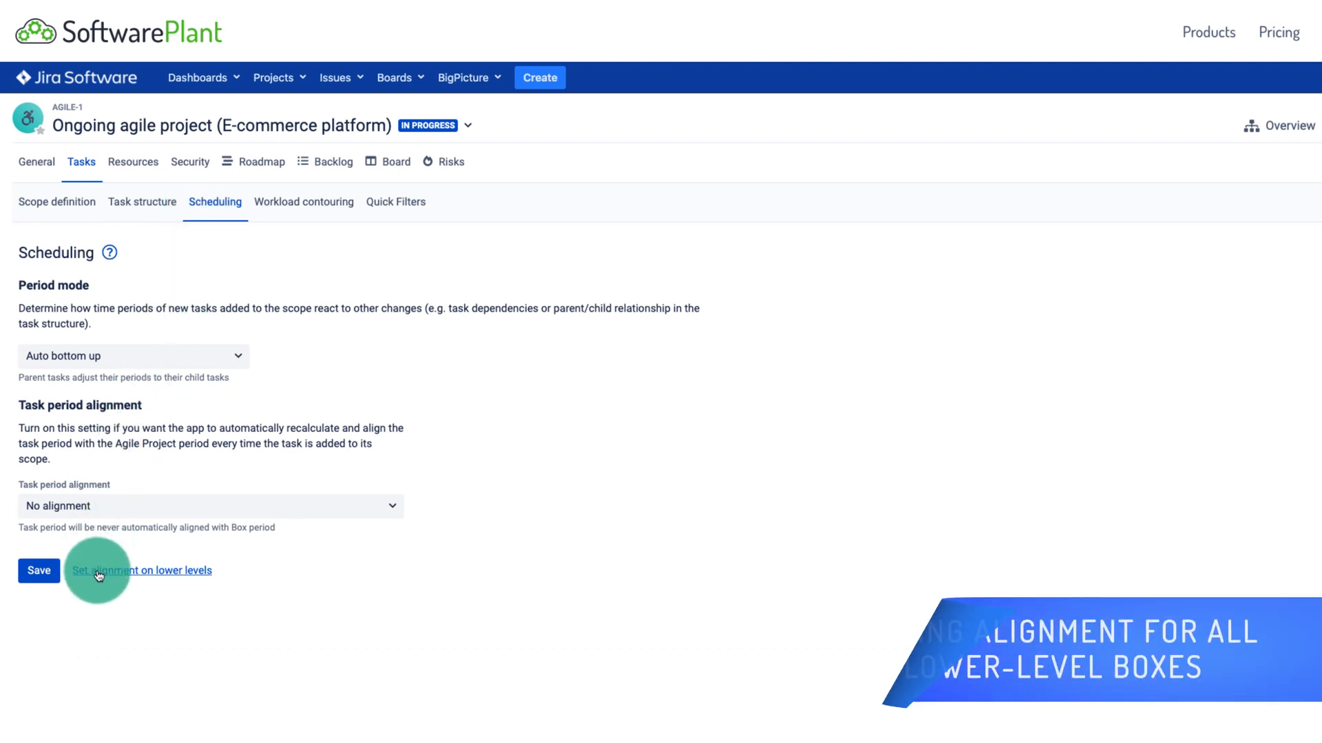
pyautogui.click(114, 573)
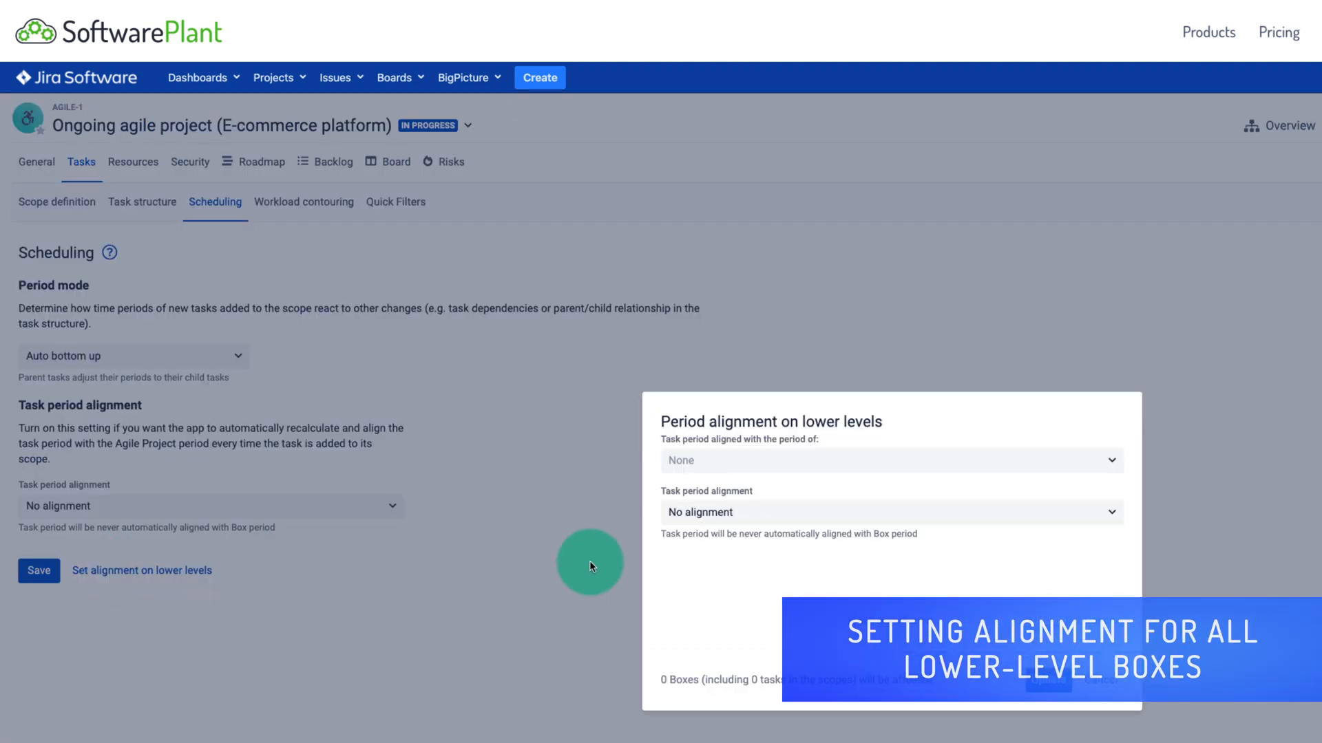
pyautogui.click(745, 461)
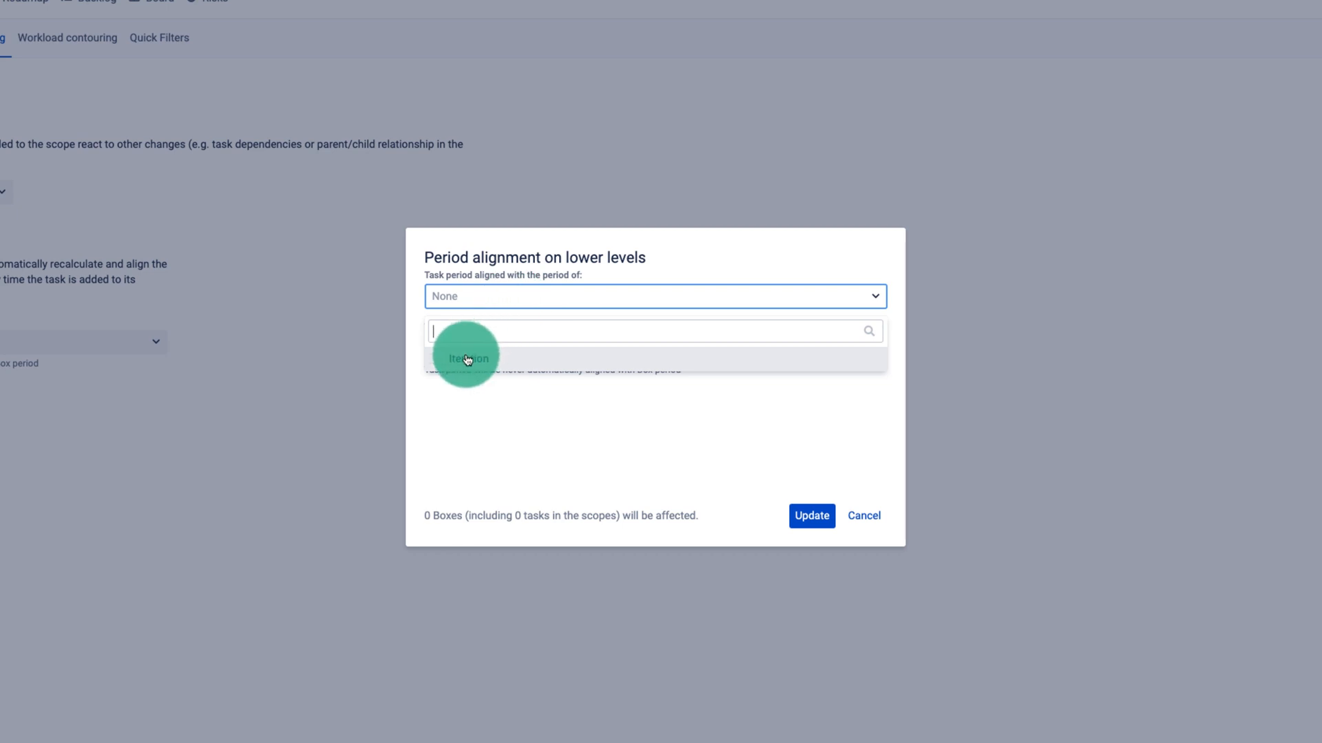
pyautogui.click(467, 359)
pyautogui.click(555, 406)
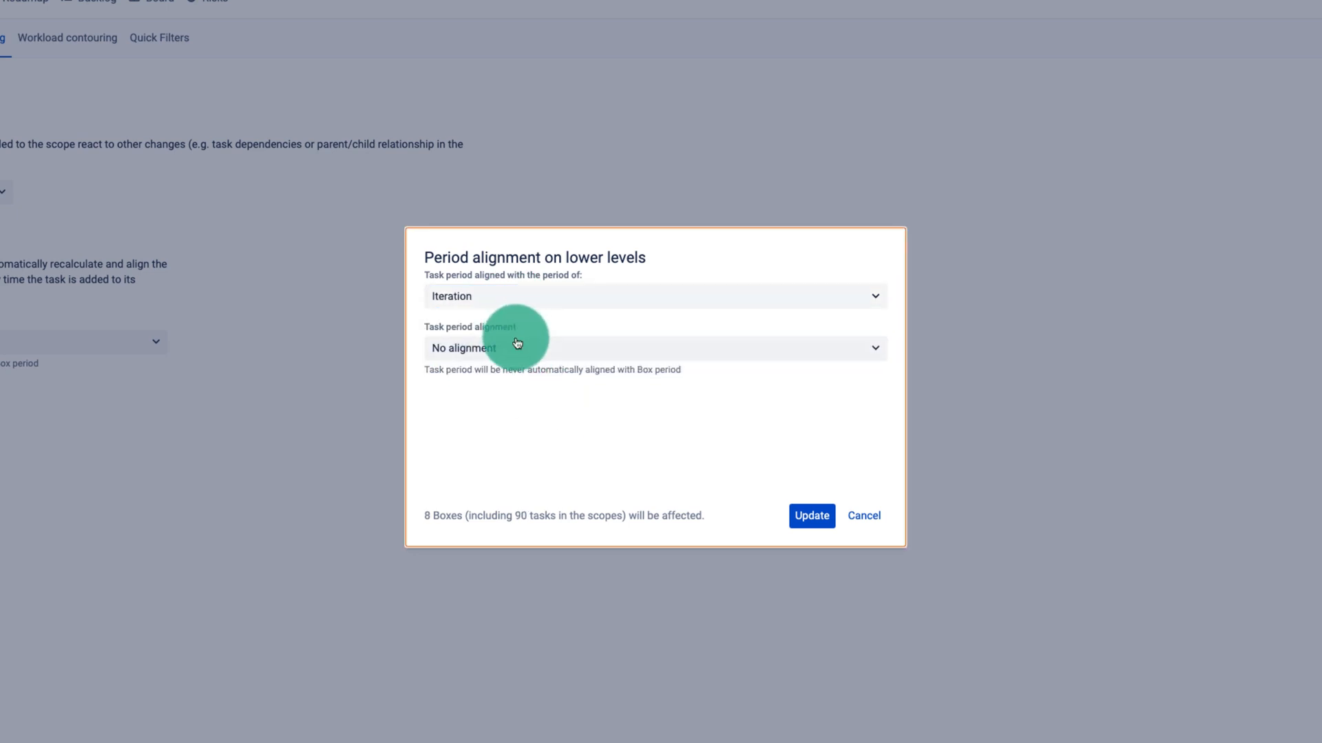
pyautogui.click(517, 343)
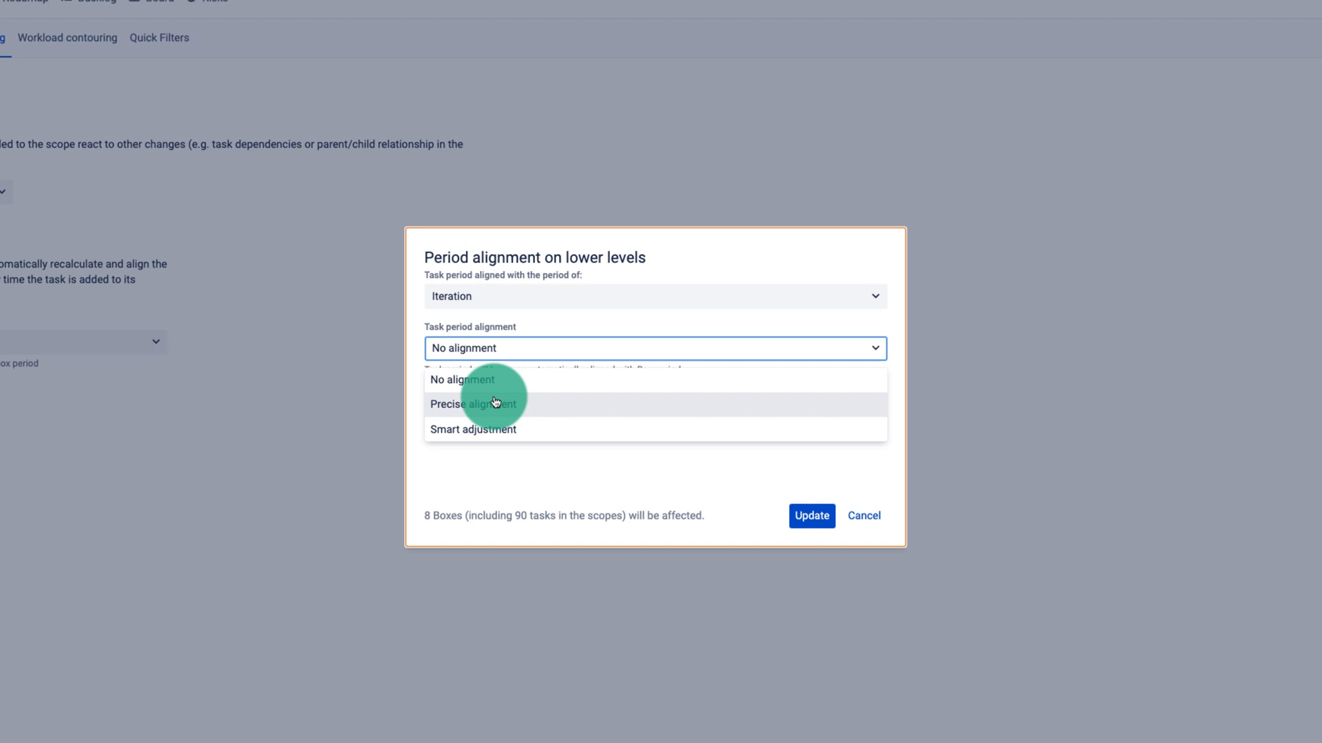
pyautogui.click(854, 515)
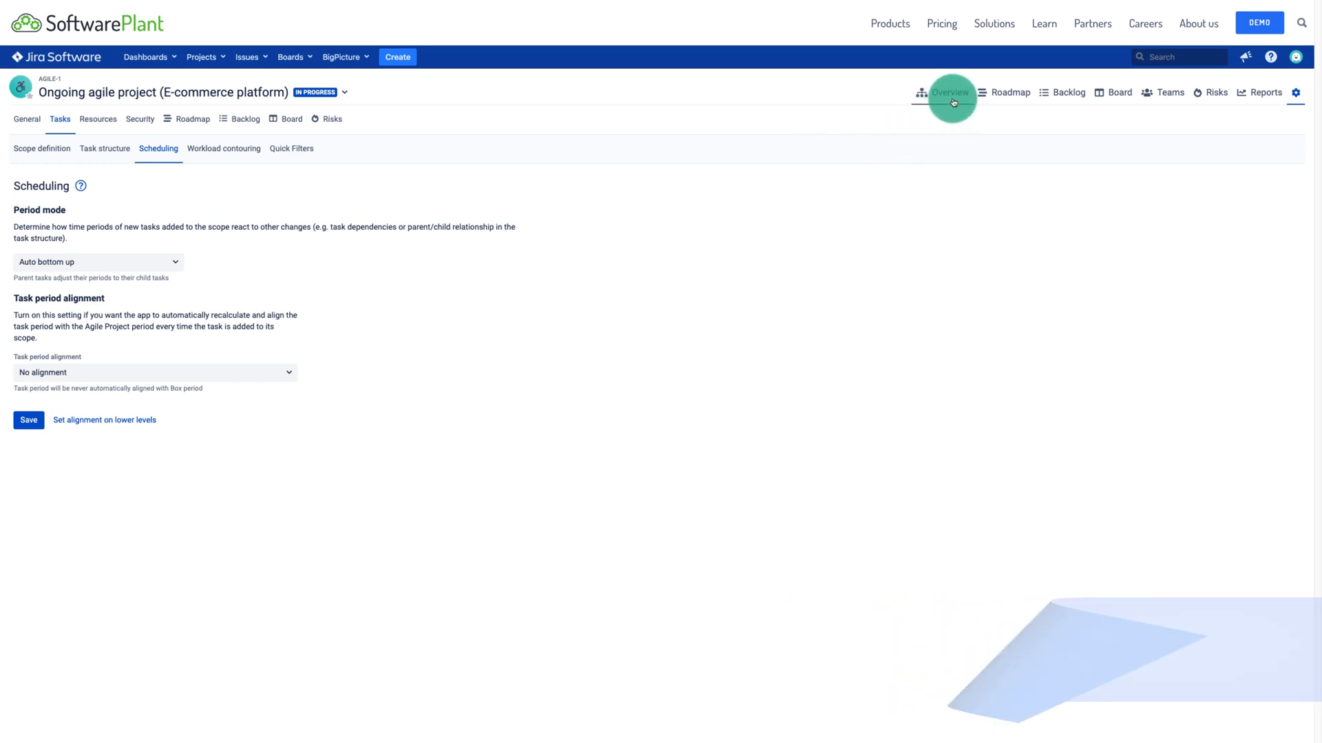
# Step: Open the project's roadmap with OA-13 Shipment management [Tools4you] collapsed and the timeline fitted to the window
pyautogui.click(1009, 92)
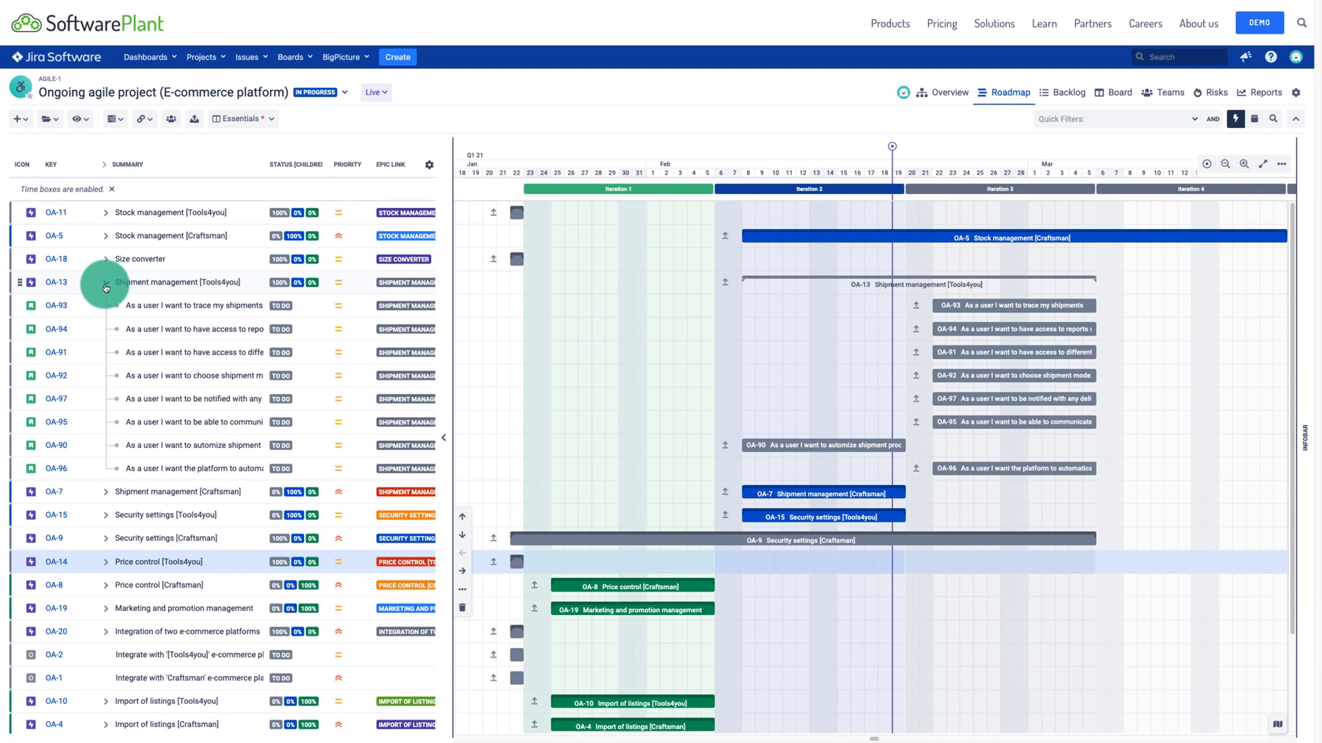
pyautogui.click(106, 285)
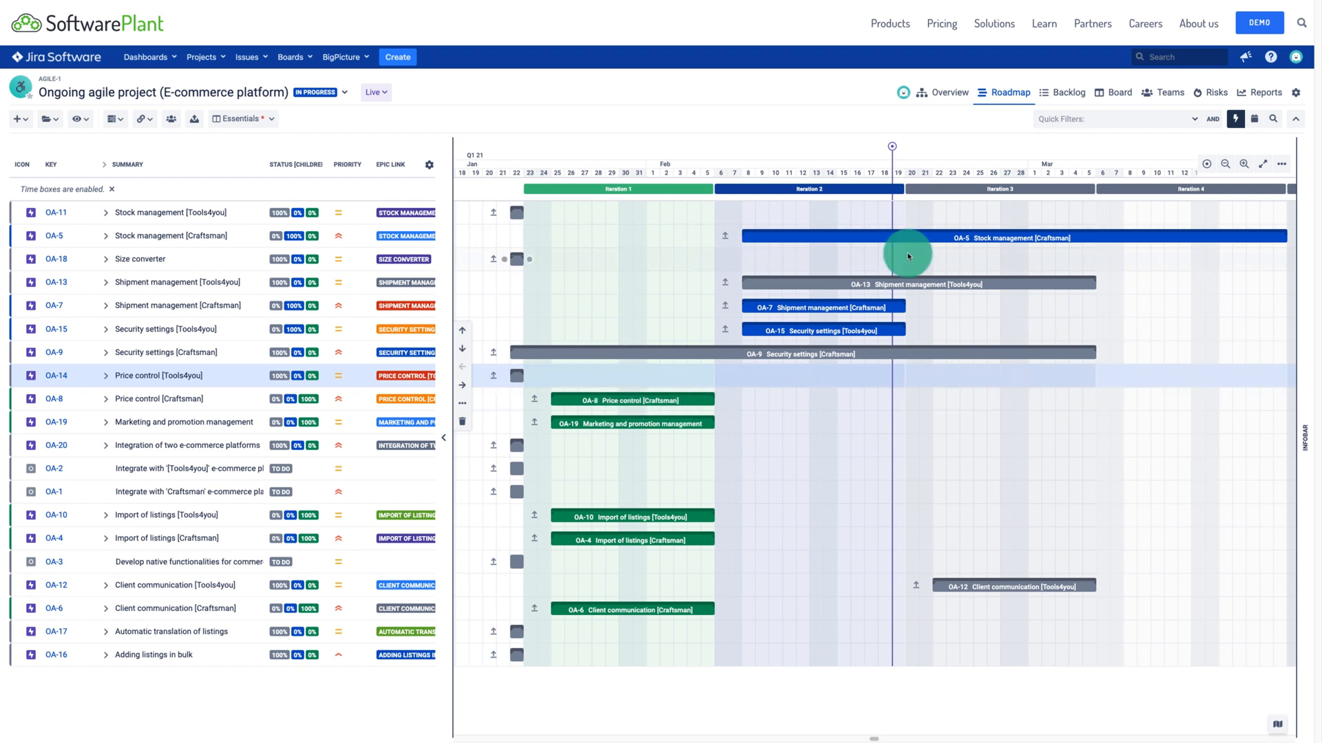
pyautogui.click(1262, 165)
pyautogui.click(1088, 273)
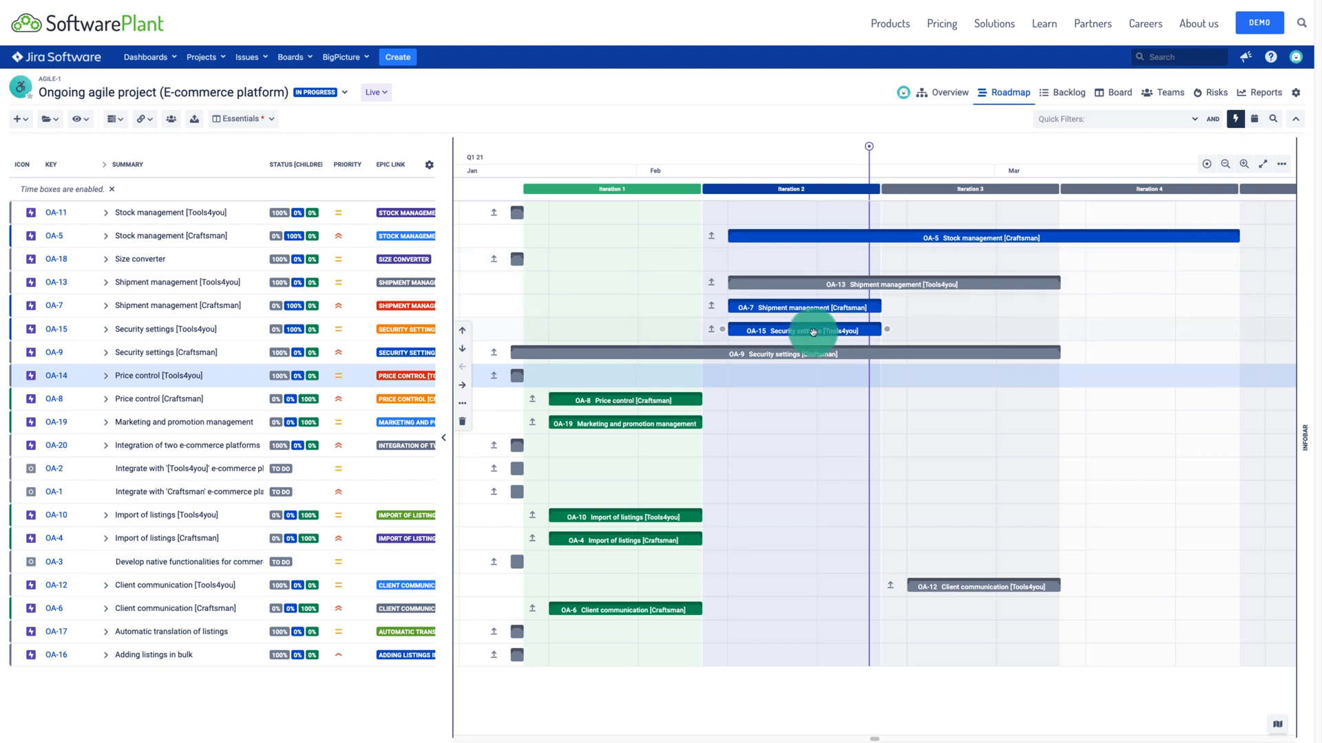
# Step: Expand OA-15 Security settings [Tools4you] to list its child tasks and widen the task list beside the timeline
pyautogui.click(106, 333)
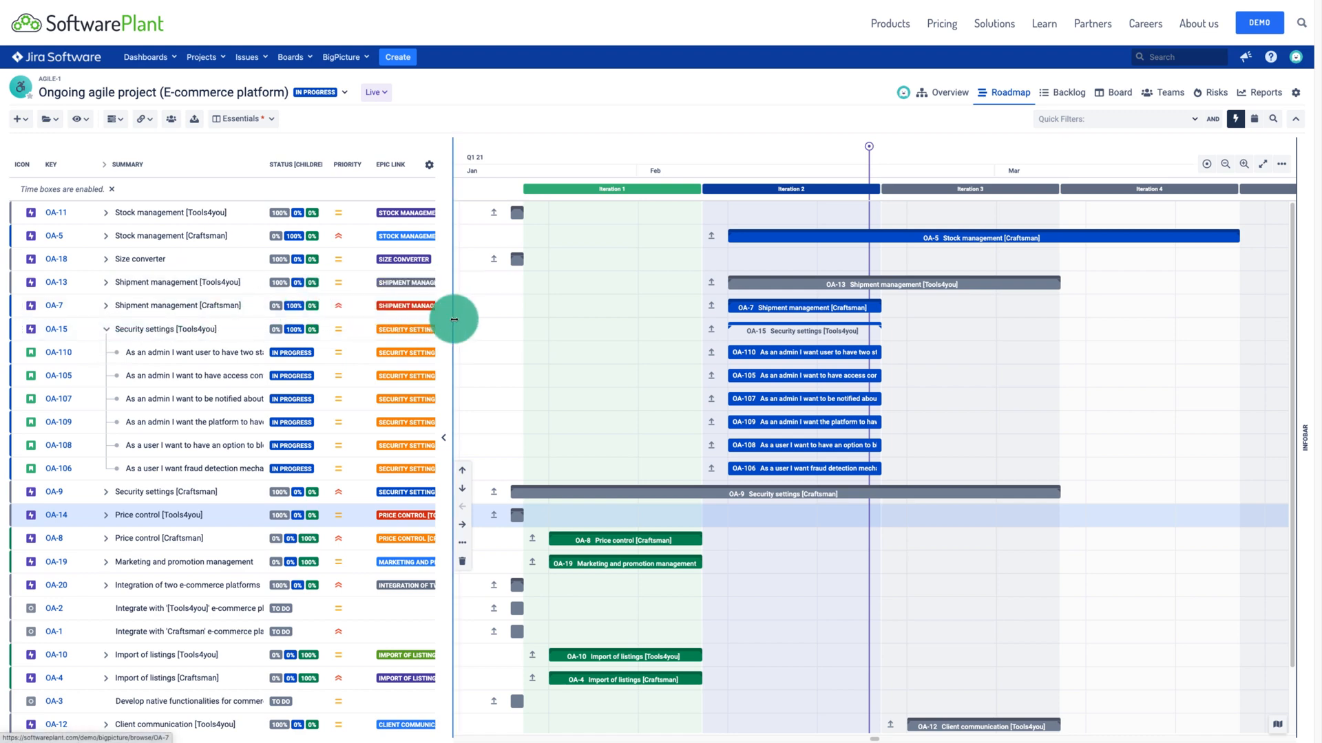
pyautogui.moveTo(455, 321); pyautogui.dragTo(528, 329)
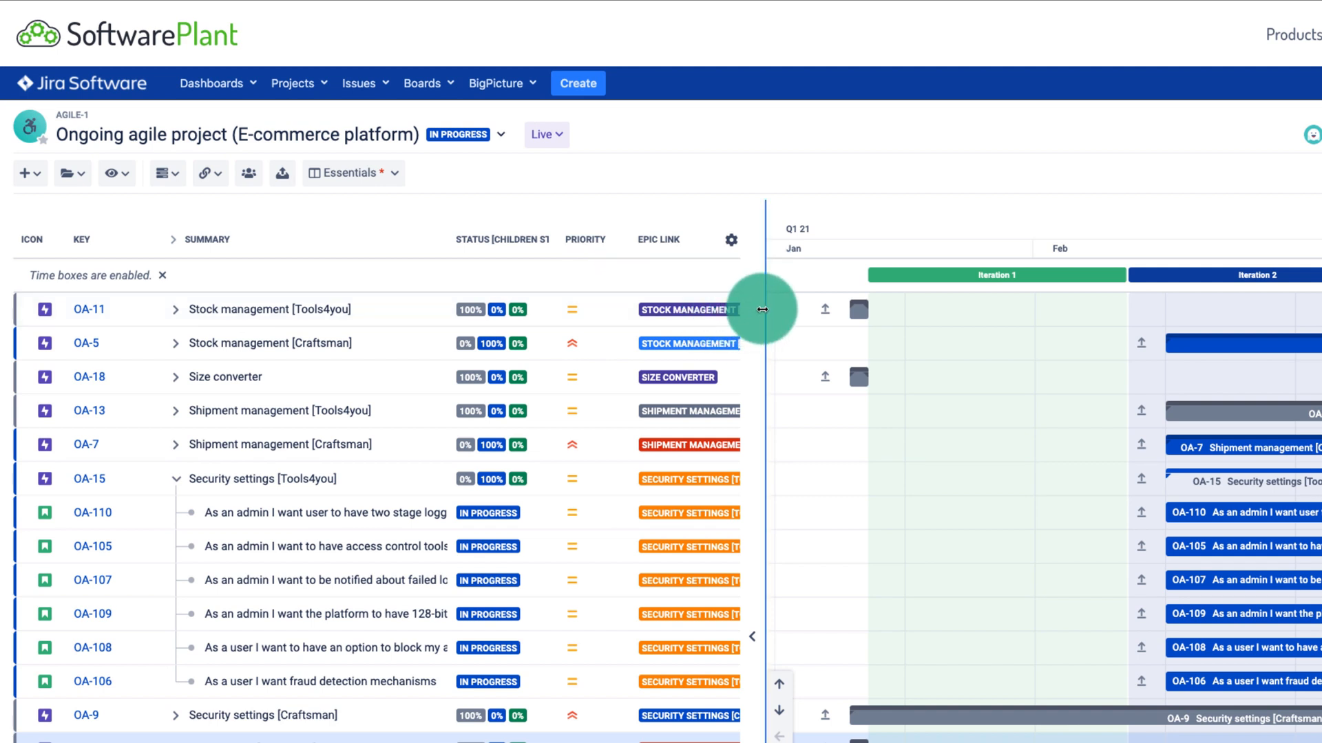
pyautogui.moveTo(762, 307); pyautogui.dragTo(790, 308)
# Step: Compare the aggregated children status of OA-15 with the statuses of its child tasks and collapse OA-15
pyautogui.moveTo(467, 504); pyautogui.dragTo(339, 508)
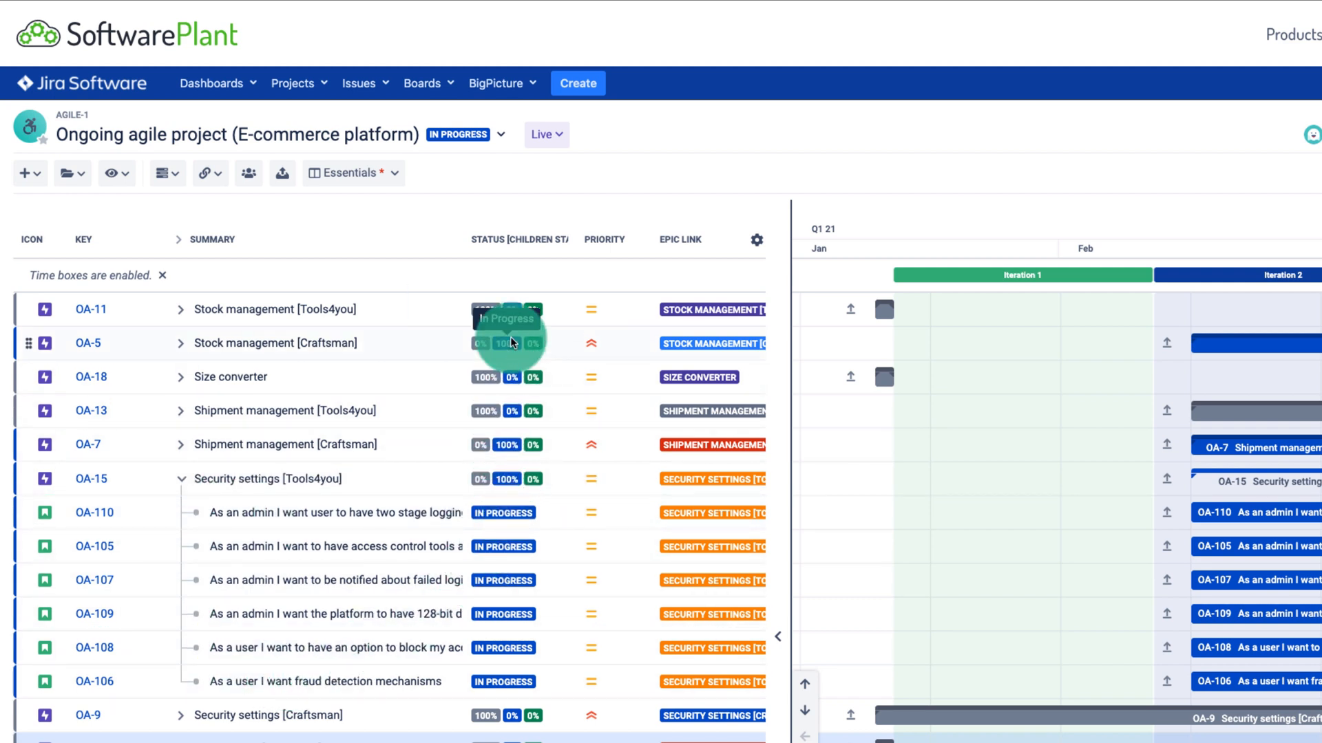
pyautogui.moveTo(513, 343); pyautogui.dragTo(510, 467)
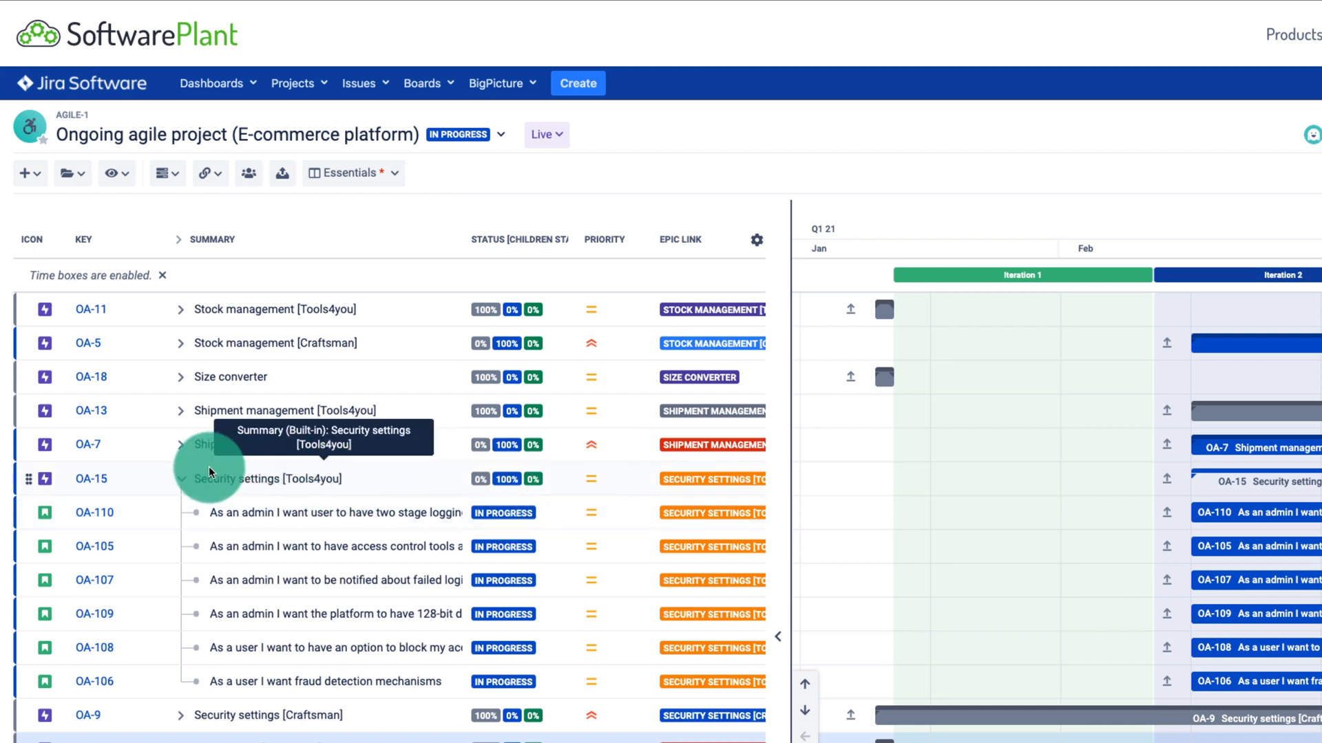
pyautogui.click(182, 479)
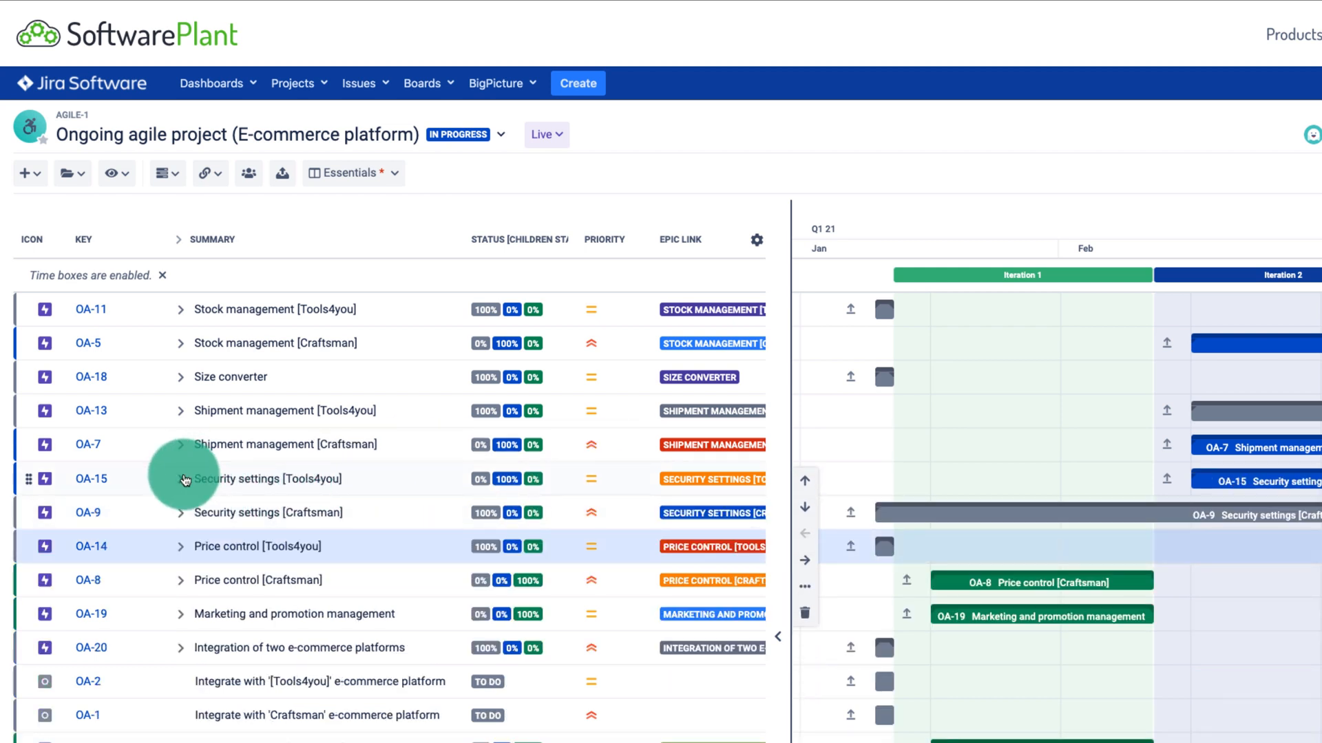